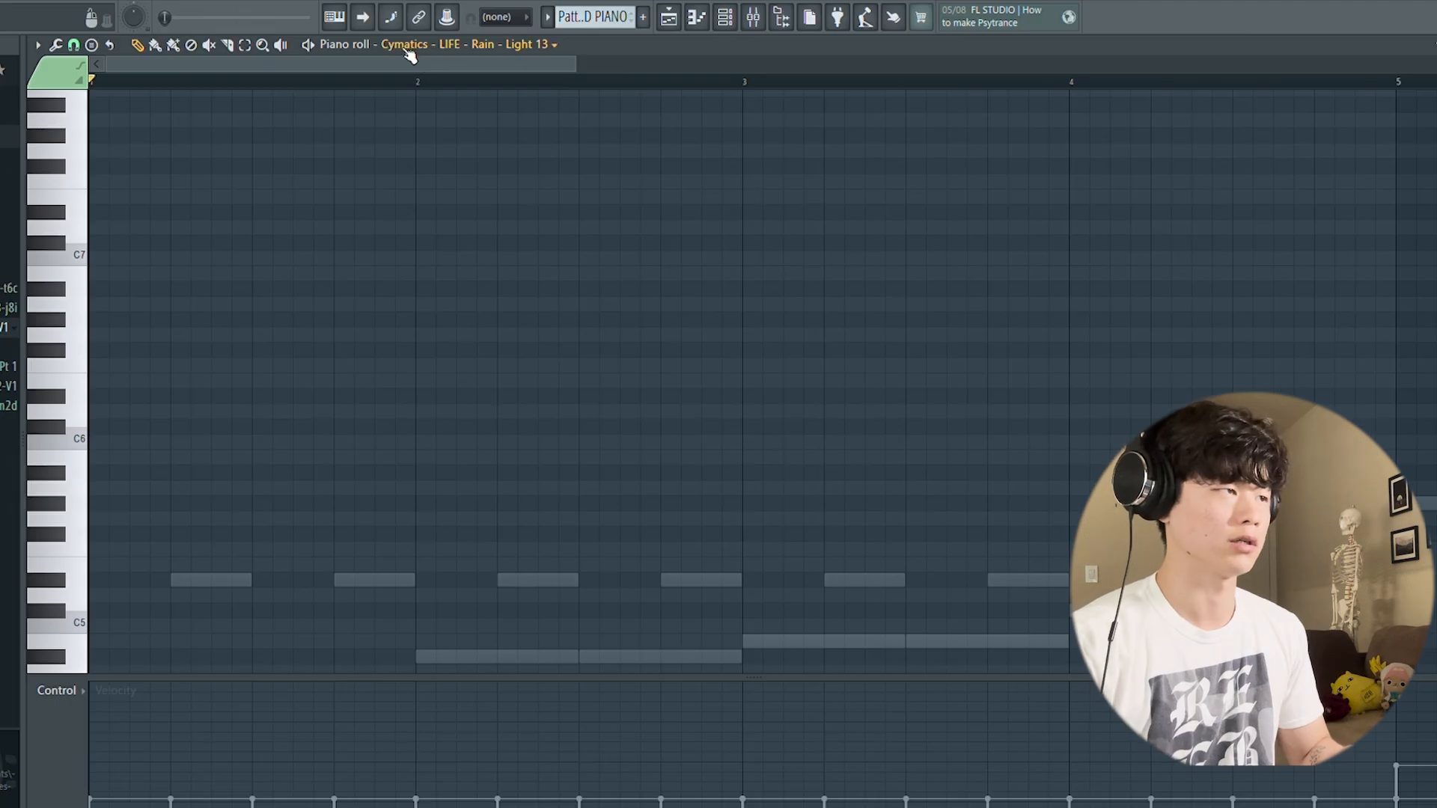
# Step: Play the full eight-bar Augmented GRAND PIANO pattern in the piano roll and stop playback at its end
pyautogui.scroll(-3, 542, 158)
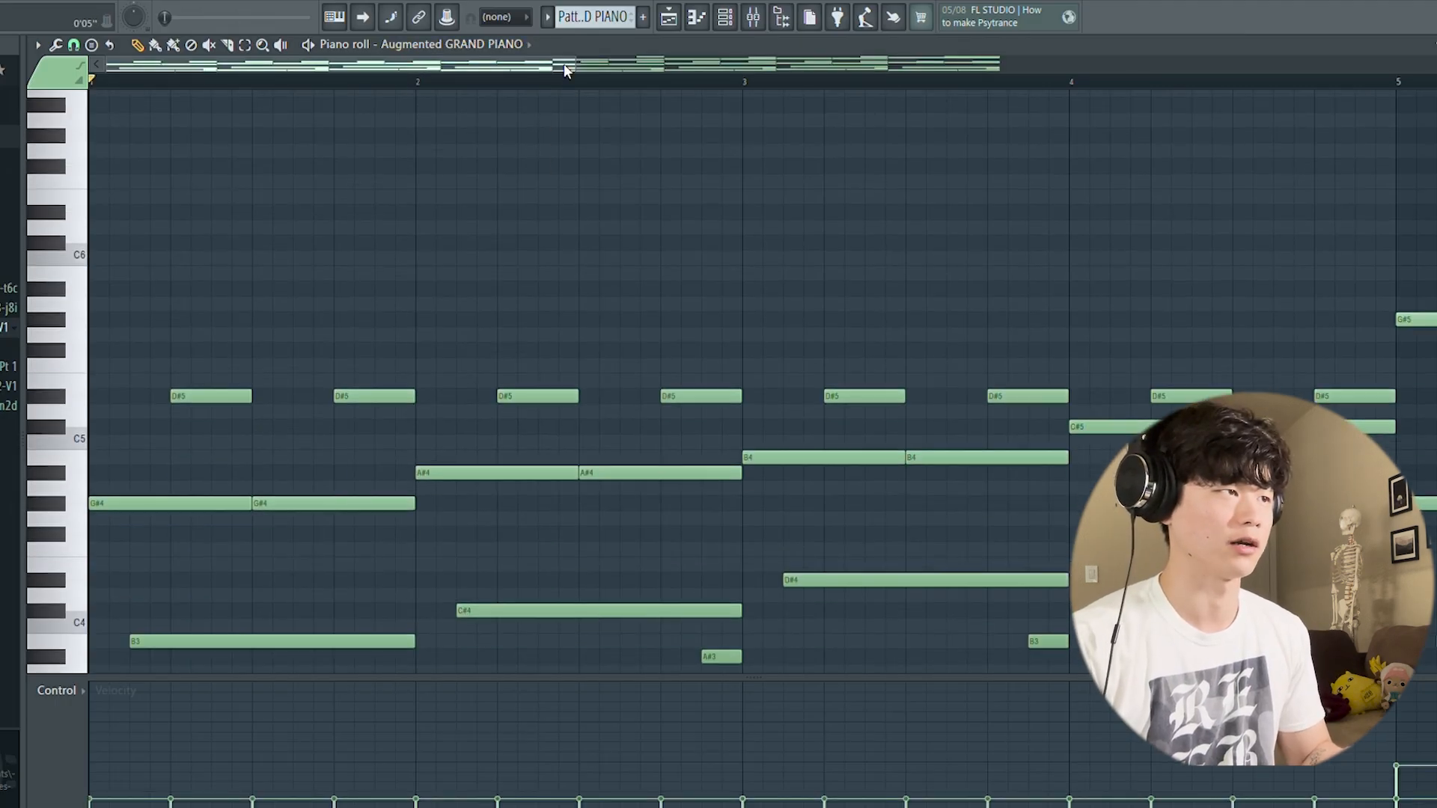
pyautogui.moveTo(574, 64); pyautogui.dragTo(1076, 104)
pyautogui.scroll(-3, 936, 282)
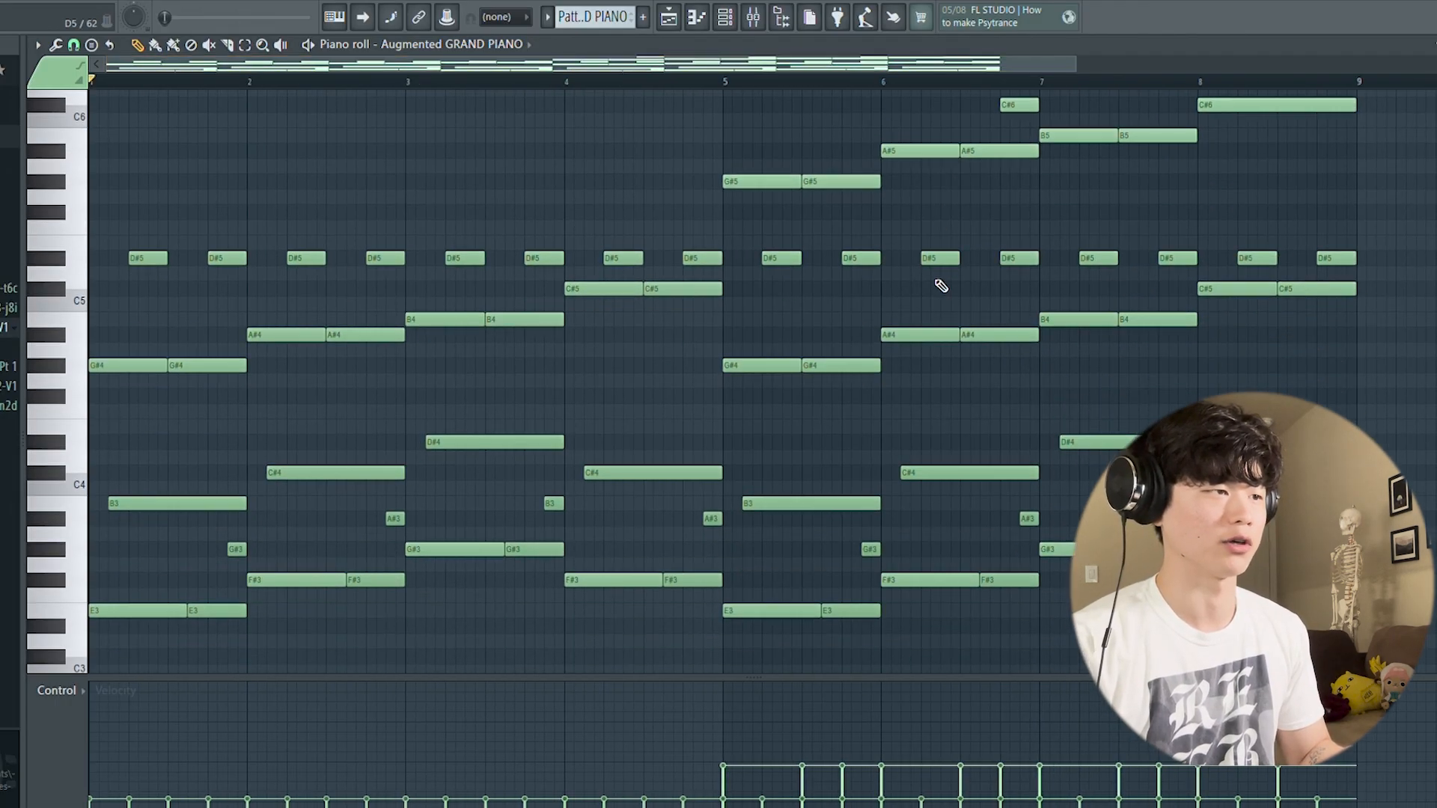
pyautogui.press('space')
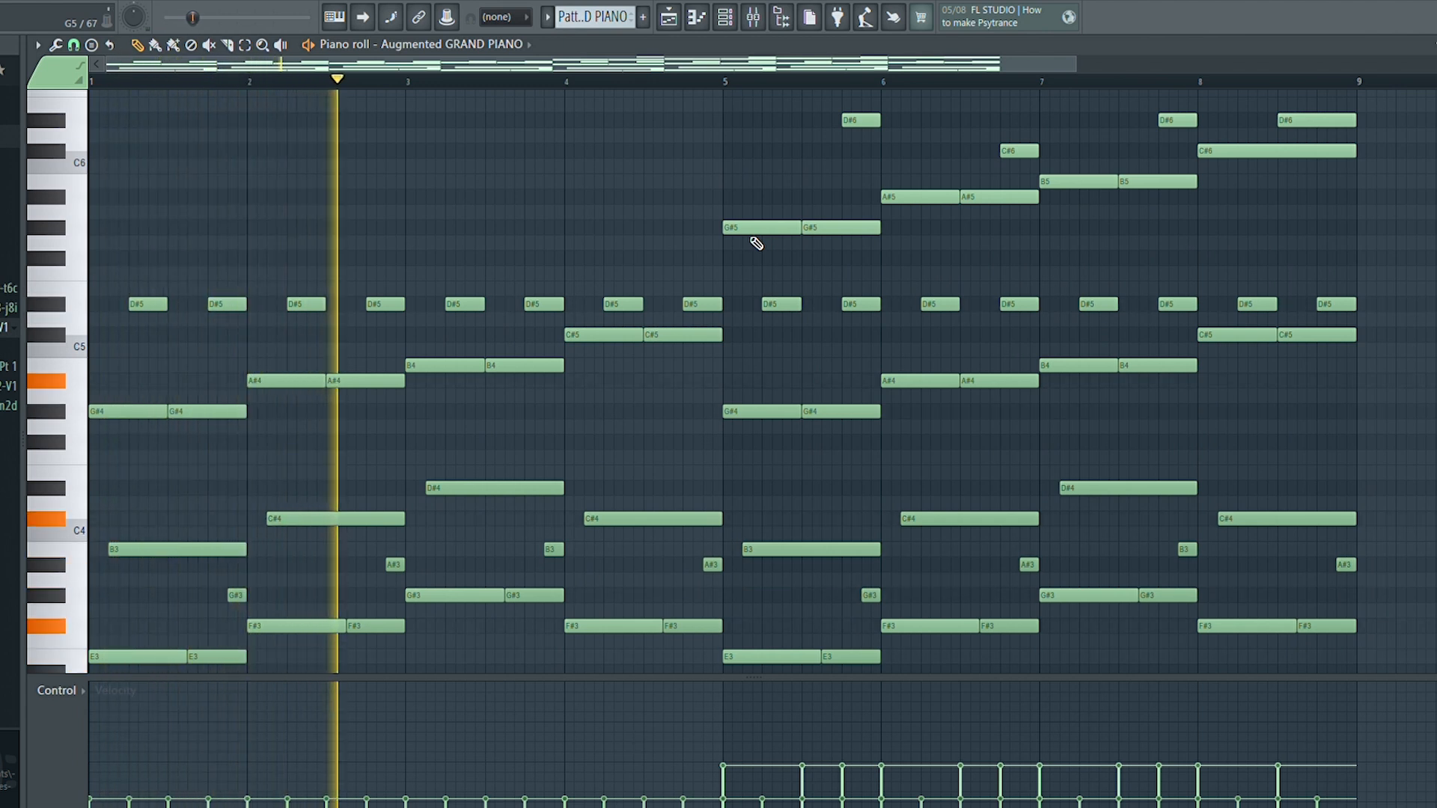
pyautogui.scroll(-3, 756, 243)
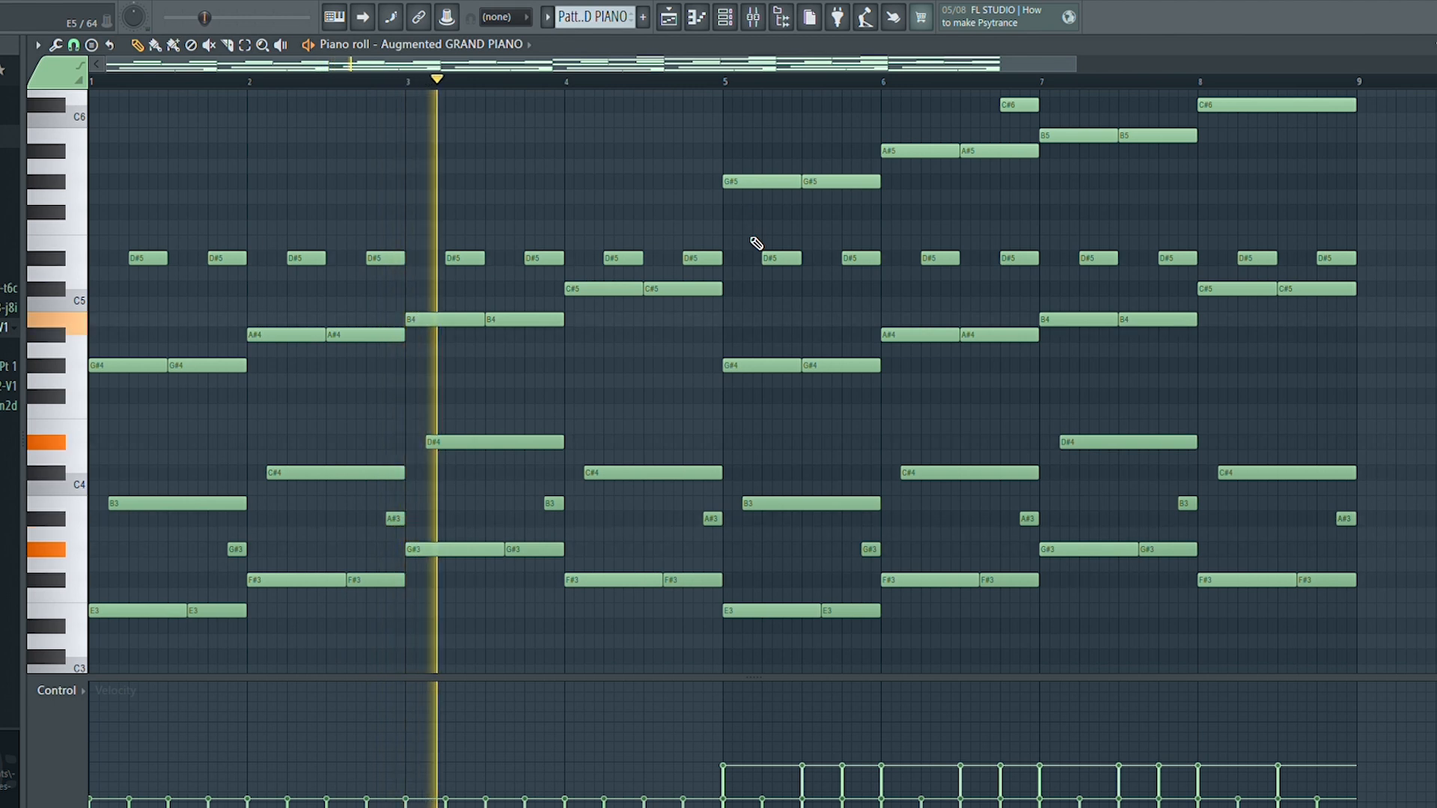
pyautogui.scroll(3, 756, 244)
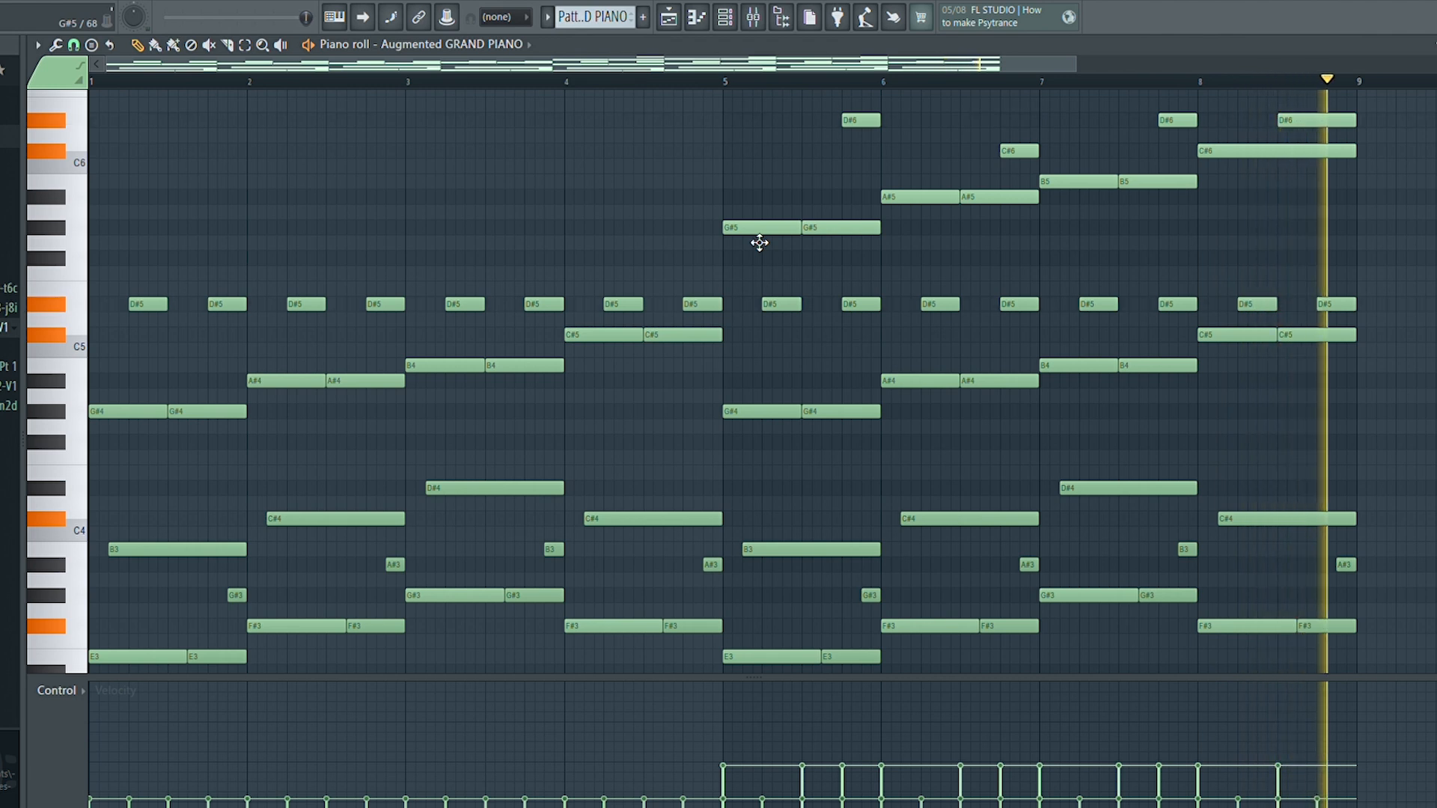
pyautogui.press('space')
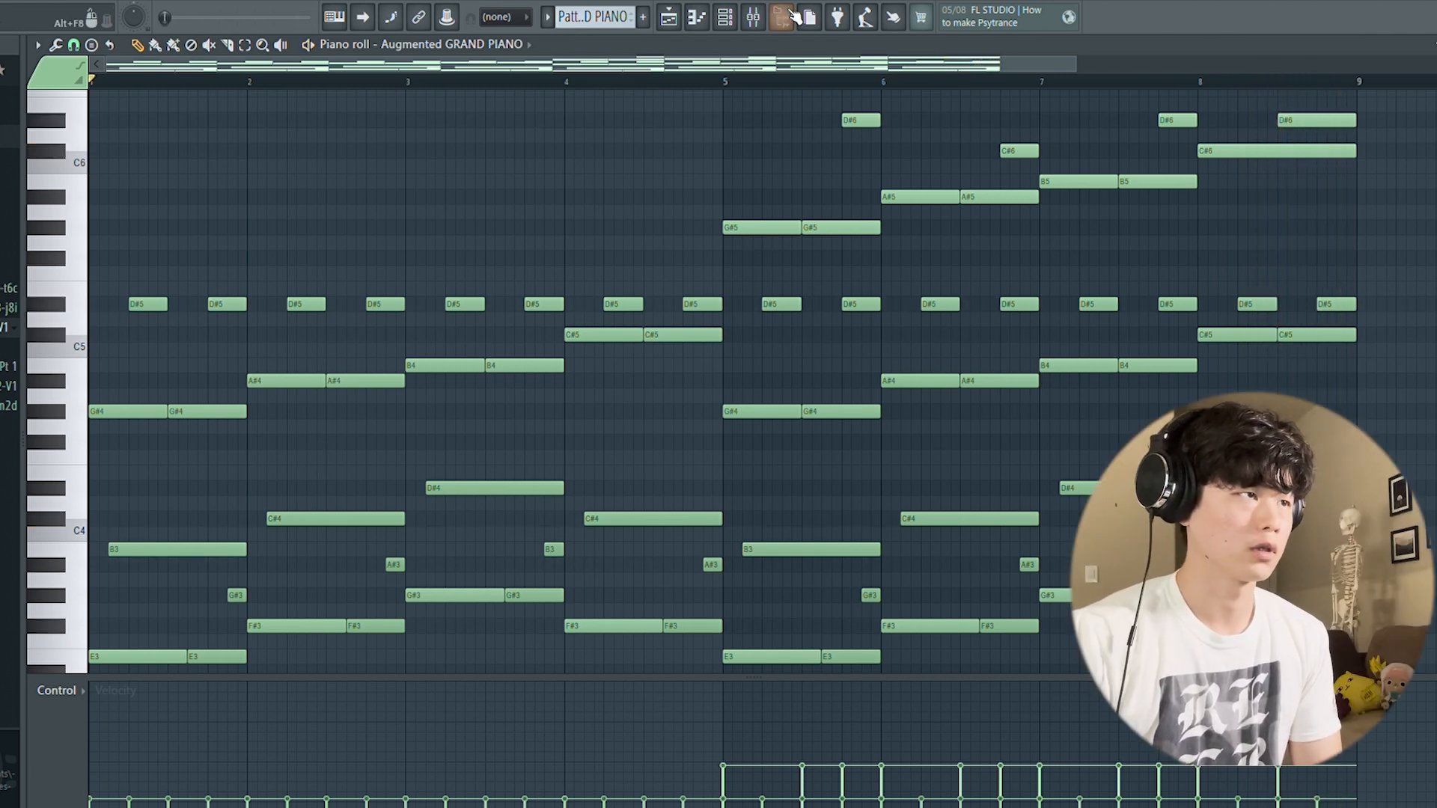
# Step: Open the Augmented GRAND PIANO instrument from the channel rack to examine its sound settings, and return to its piano roll
pyautogui.click(754, 17)
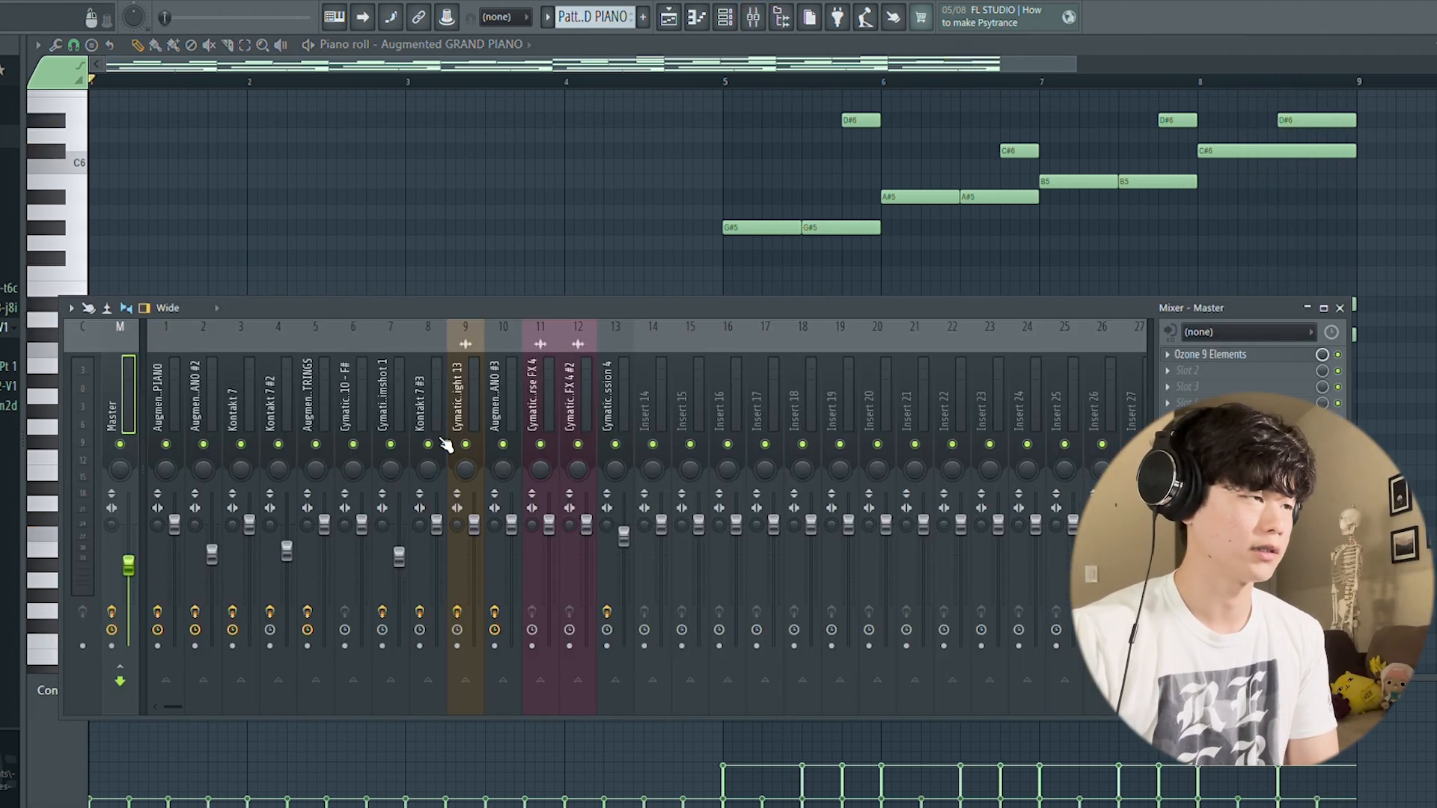
pyautogui.click(736, 23)
pyautogui.click(441, 420)
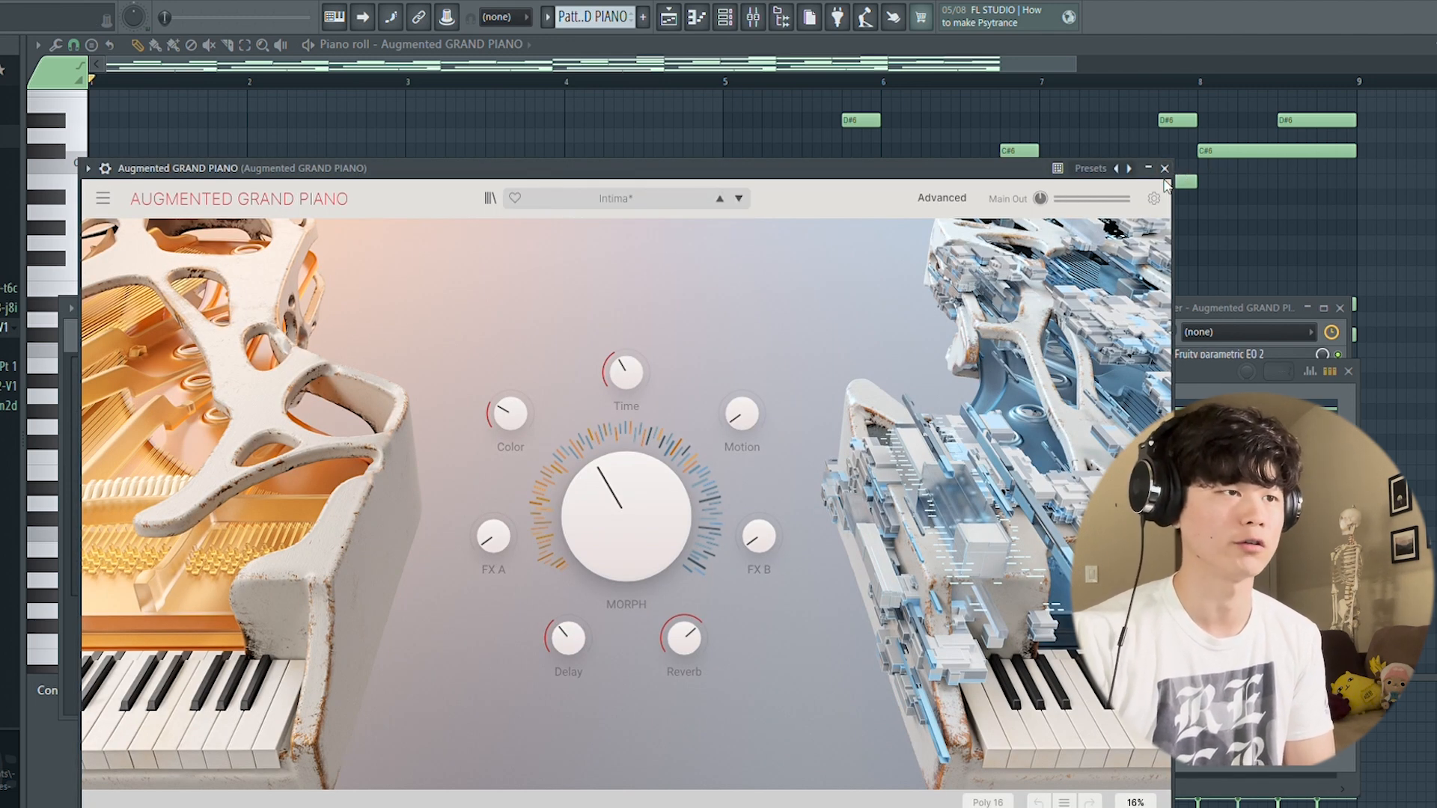
pyautogui.click(1165, 170)
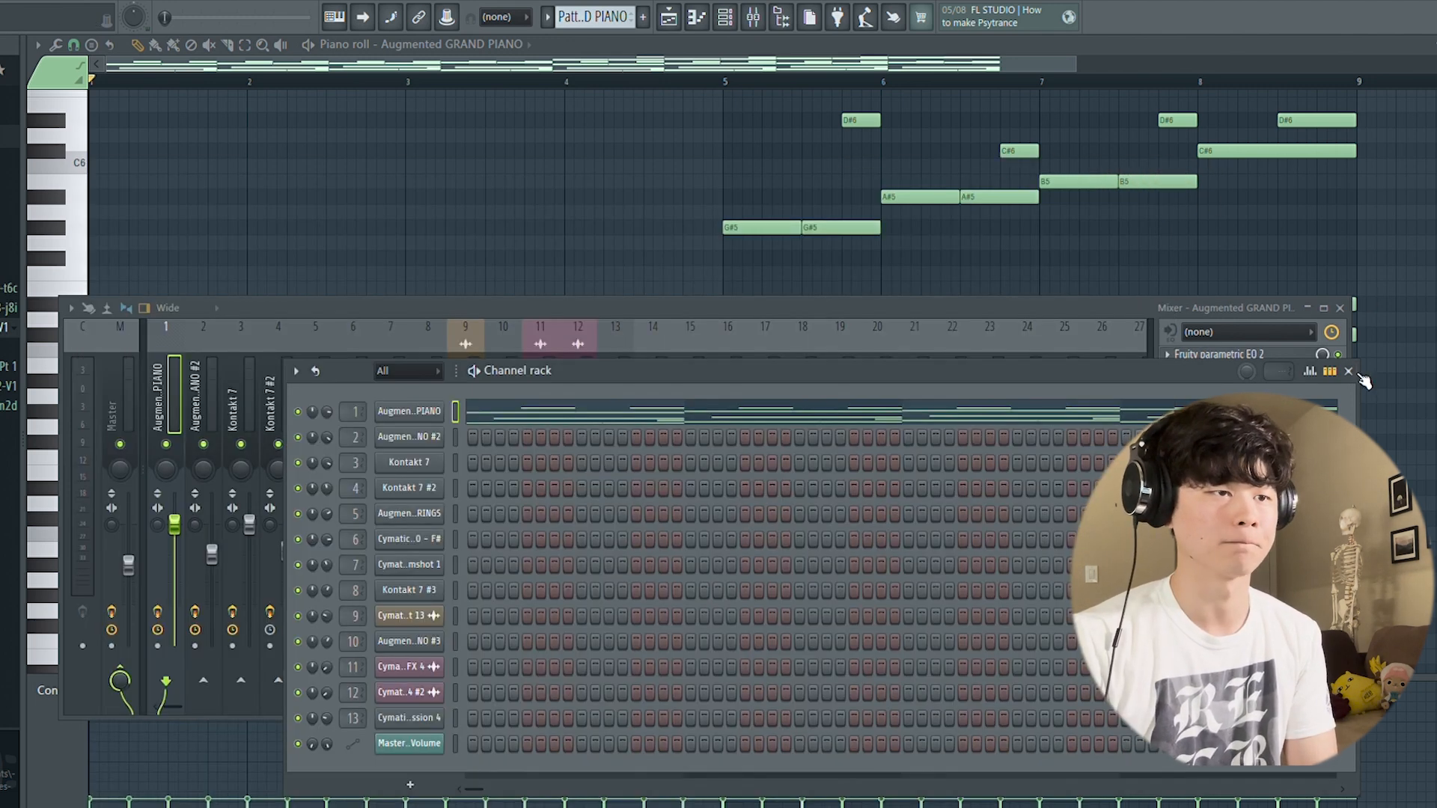
pyautogui.click(1348, 371)
pyautogui.press('F9')
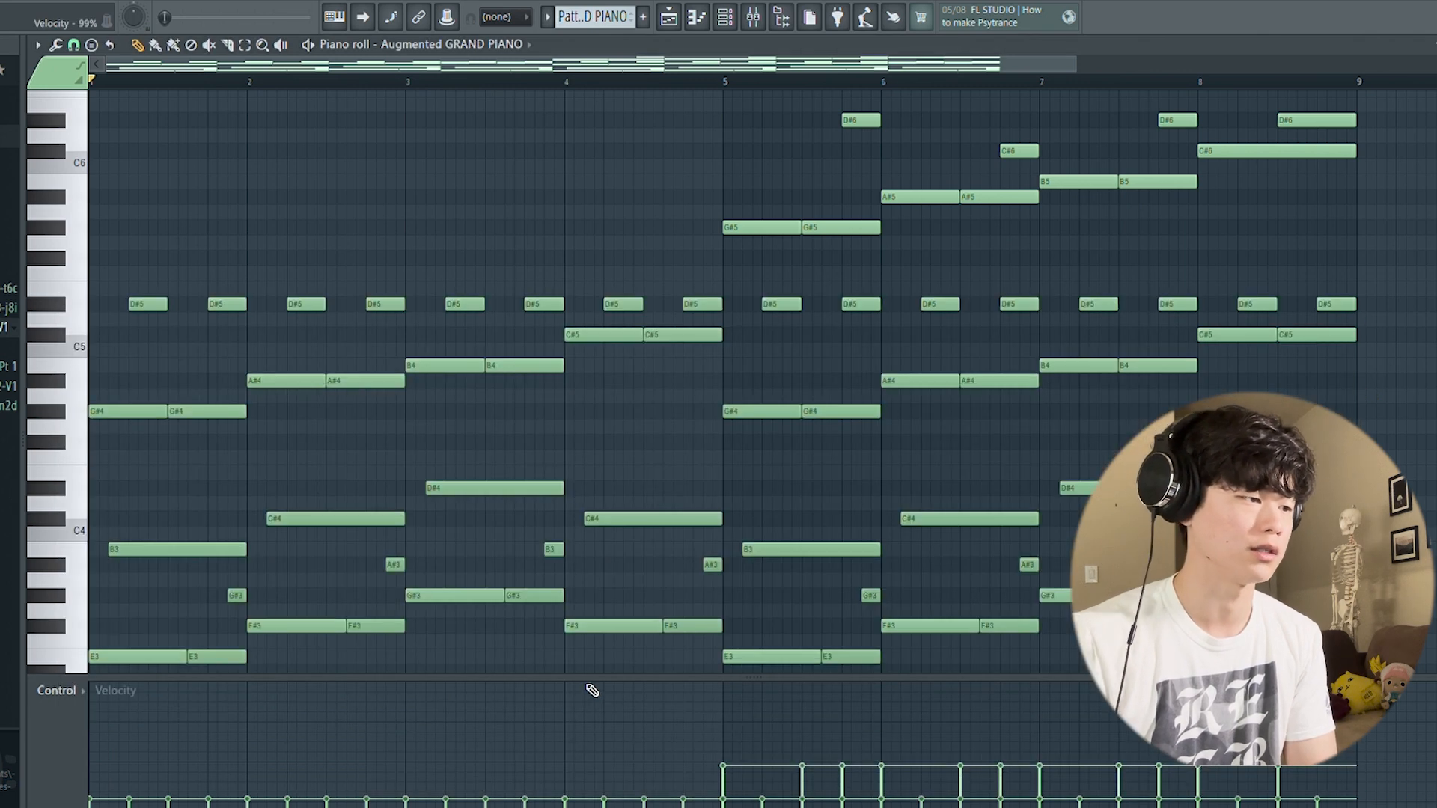
# Step: Enlarge the velocity lane and examine the velocities of the Augmented GRAND PIANO notes
pyautogui.moveTo(594, 689); pyautogui.dragTo(652, 576)
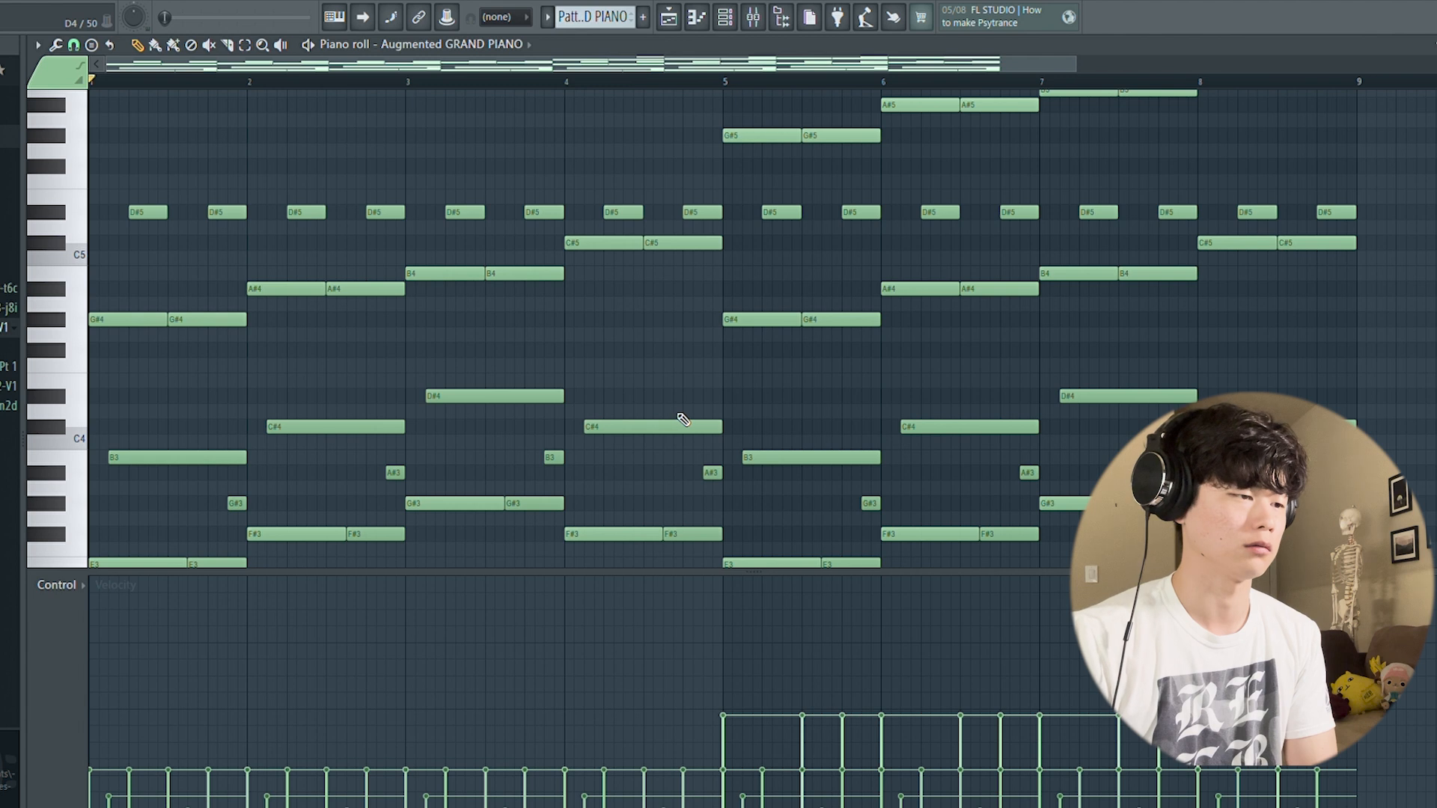
pyautogui.scroll(-3, 682, 419)
pyautogui.scroll(1, 684, 418)
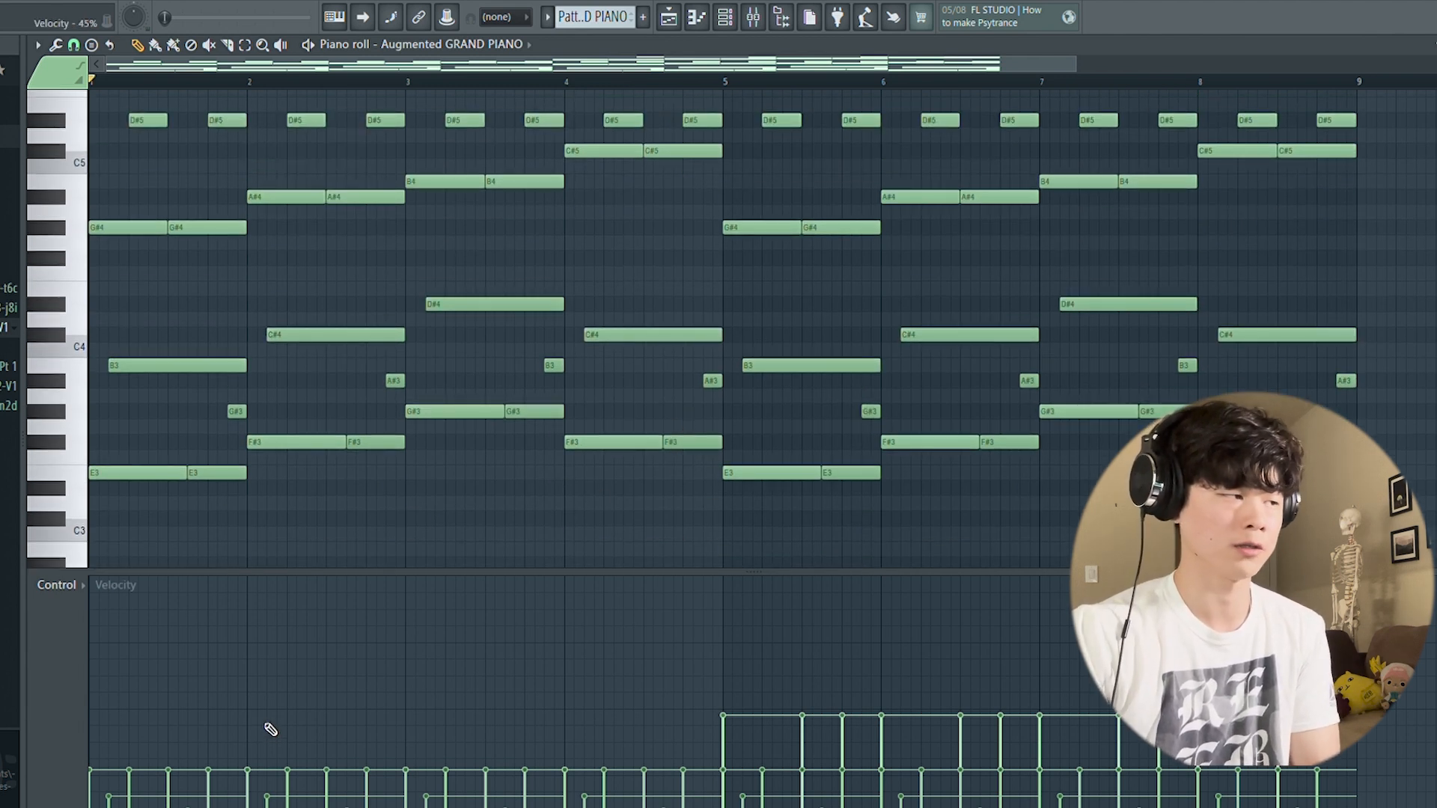
pyautogui.scroll(3, 321, 305)
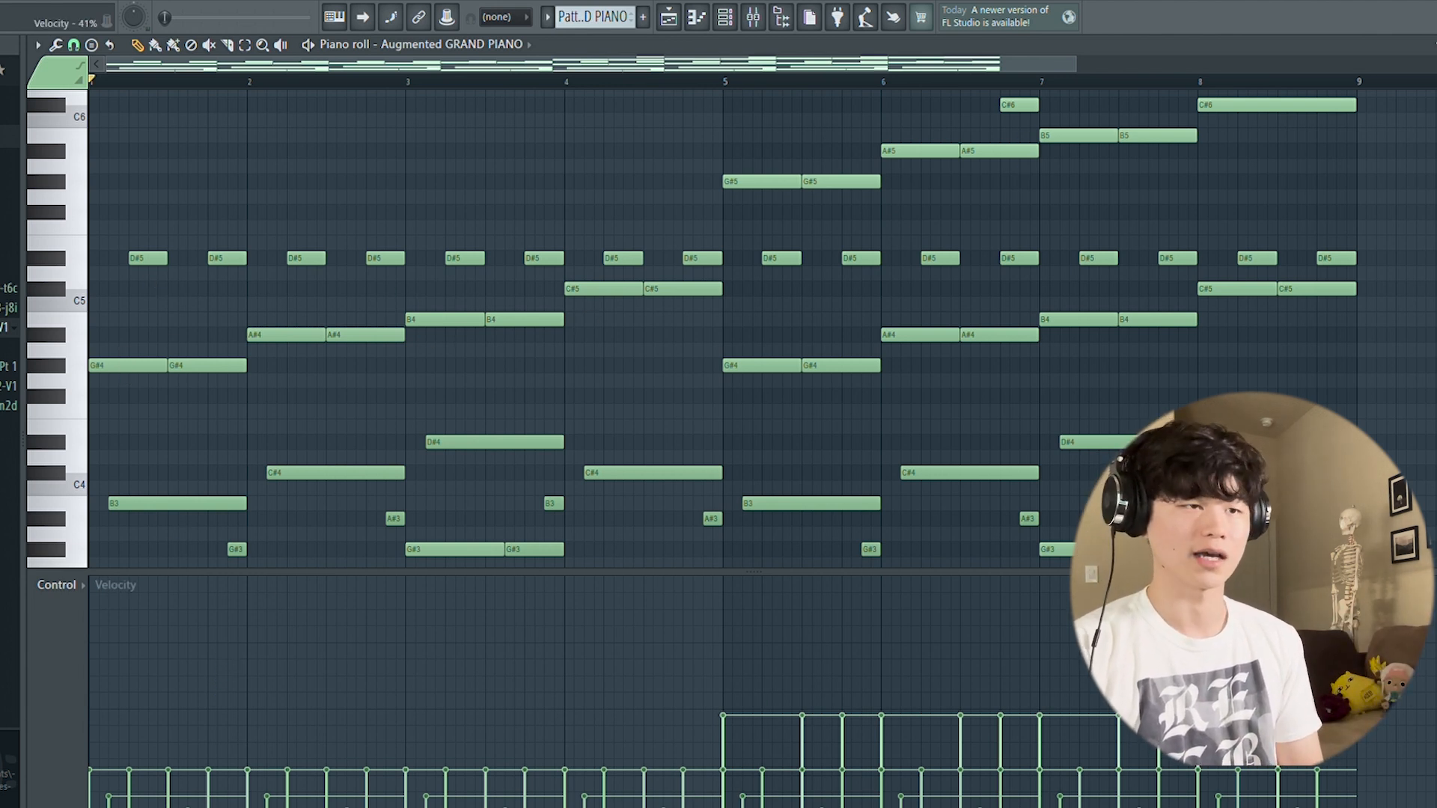
# Step: Move the playlist's song position to bar 17 and play the Augmented GRAND PIANO #3 melody in the piano roll
pyautogui.press('Escape')
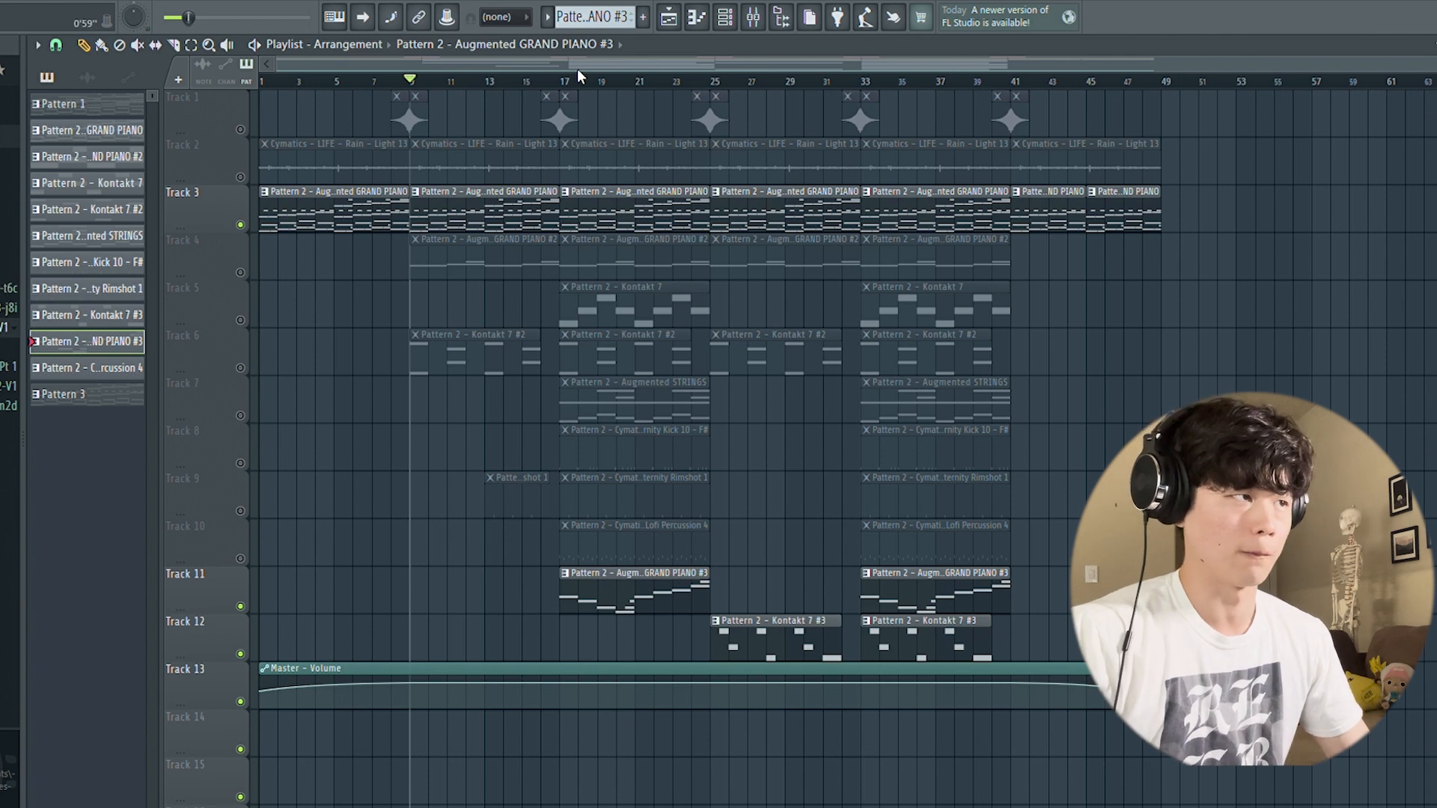
pyautogui.click(566, 82)
pyautogui.click(563, 83)
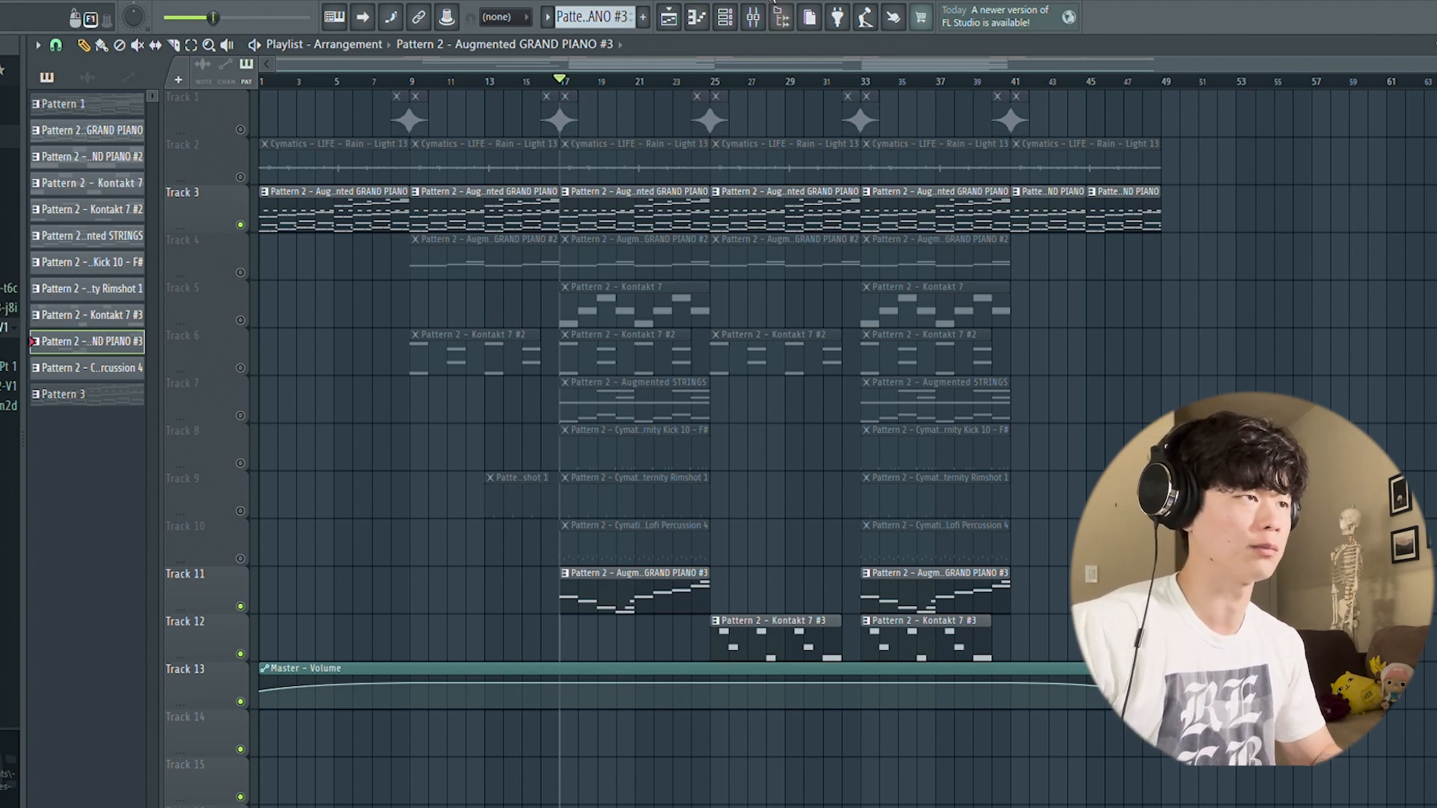
pyautogui.click(703, 18)
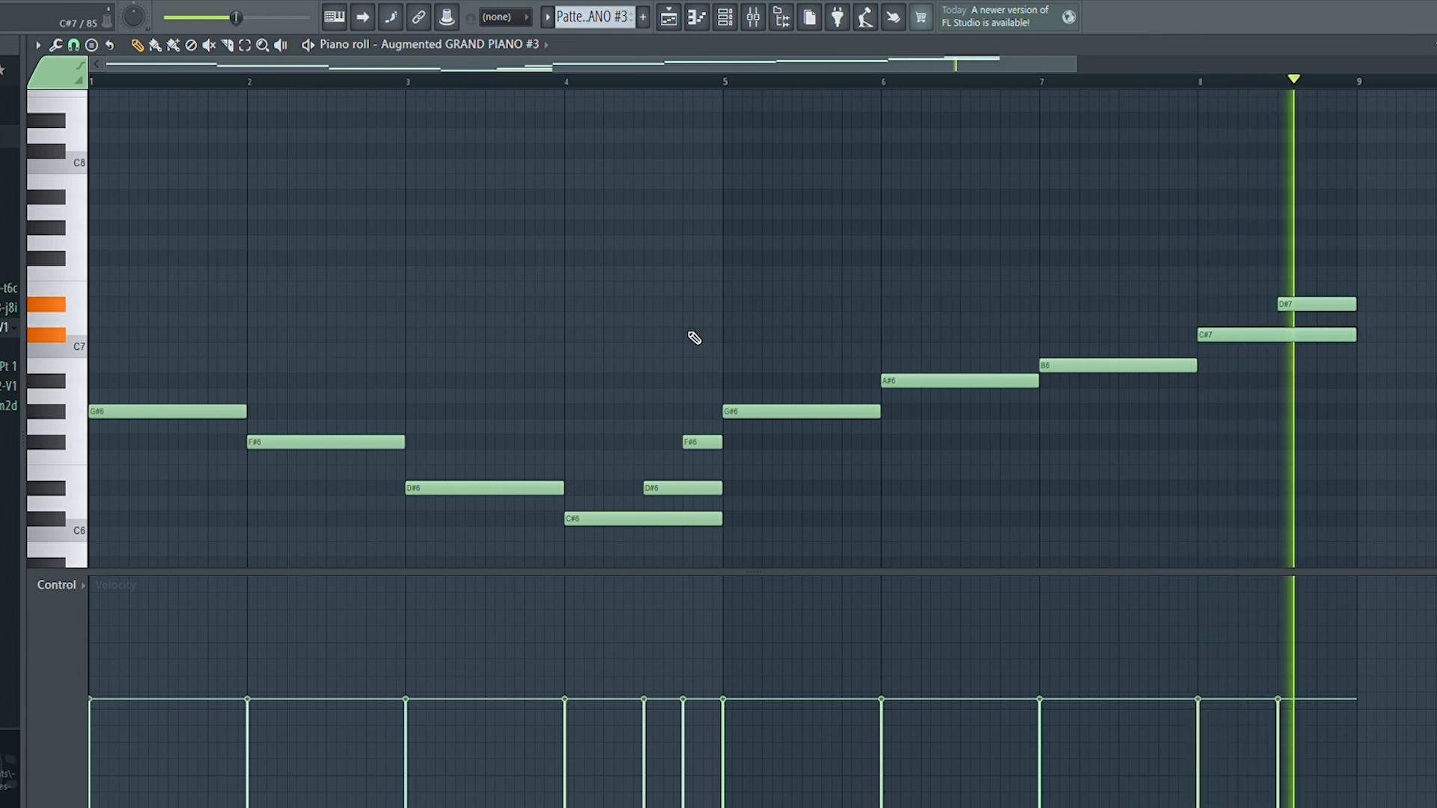
pyautogui.press('space')
# Step: Examine the Augmented GRAND PIANO #3 instrument's sound settings and its note velocities, and return to the playlist
pyautogui.click(735, 20)
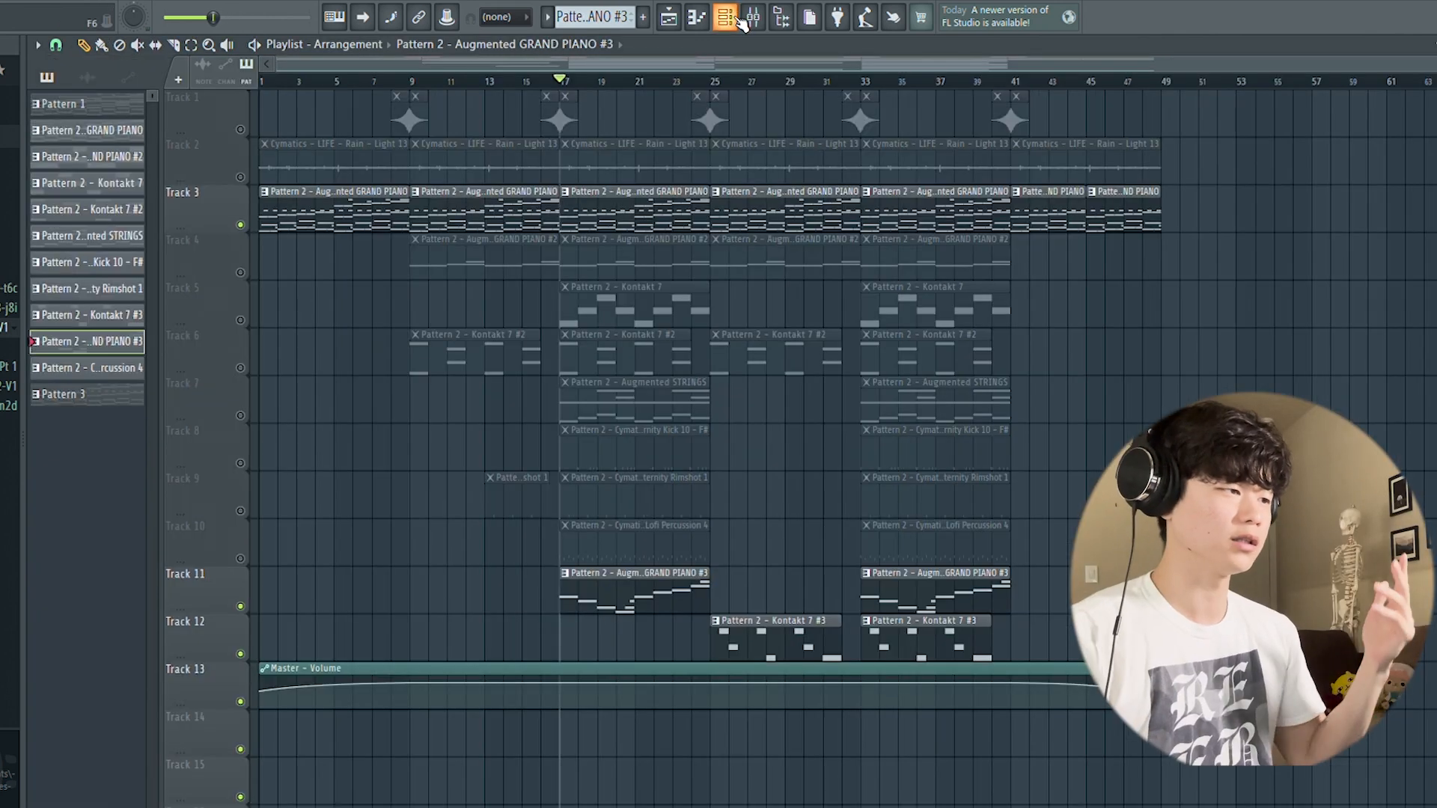
pyautogui.click(736, 20)
pyautogui.click(436, 644)
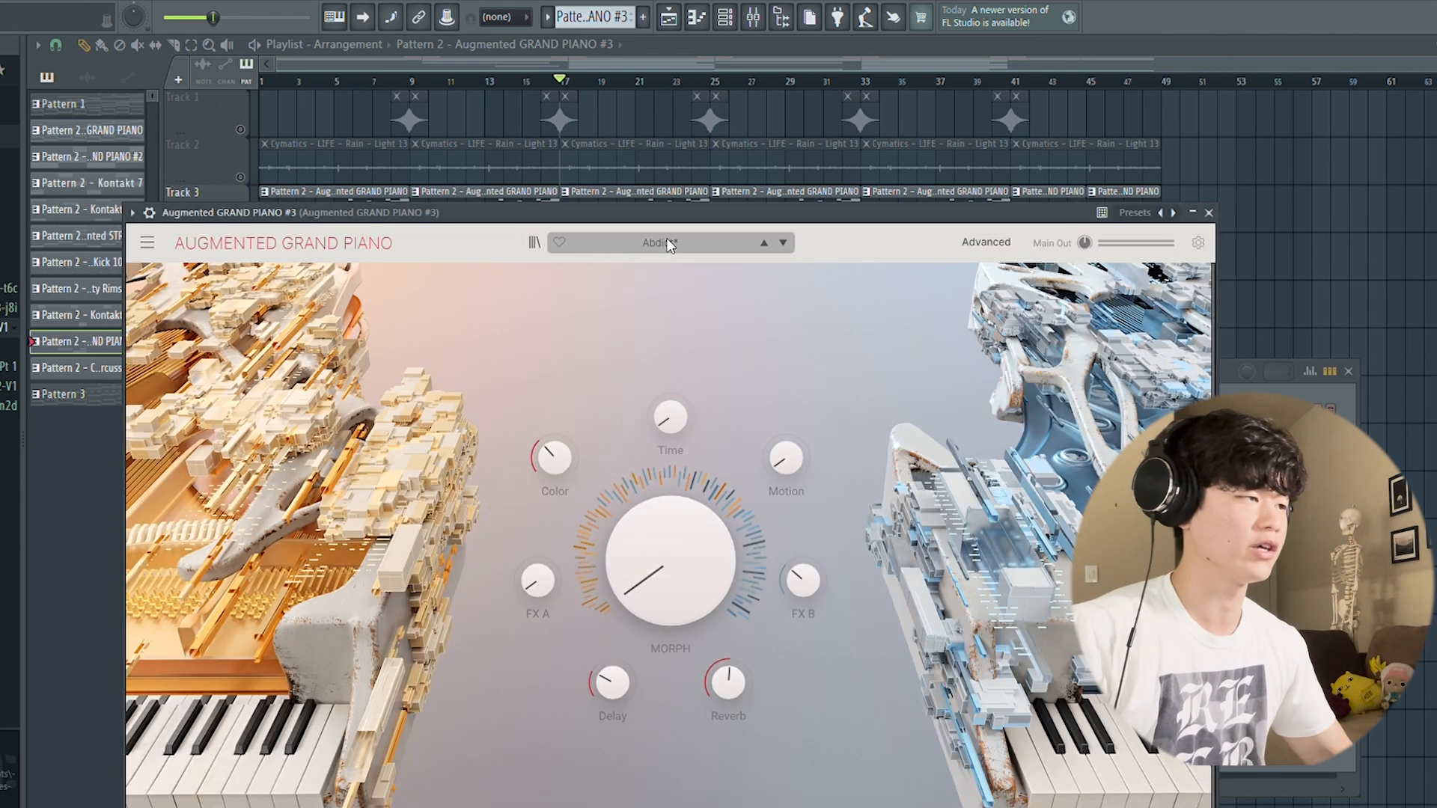
pyautogui.click(1210, 213)
pyautogui.click(1349, 372)
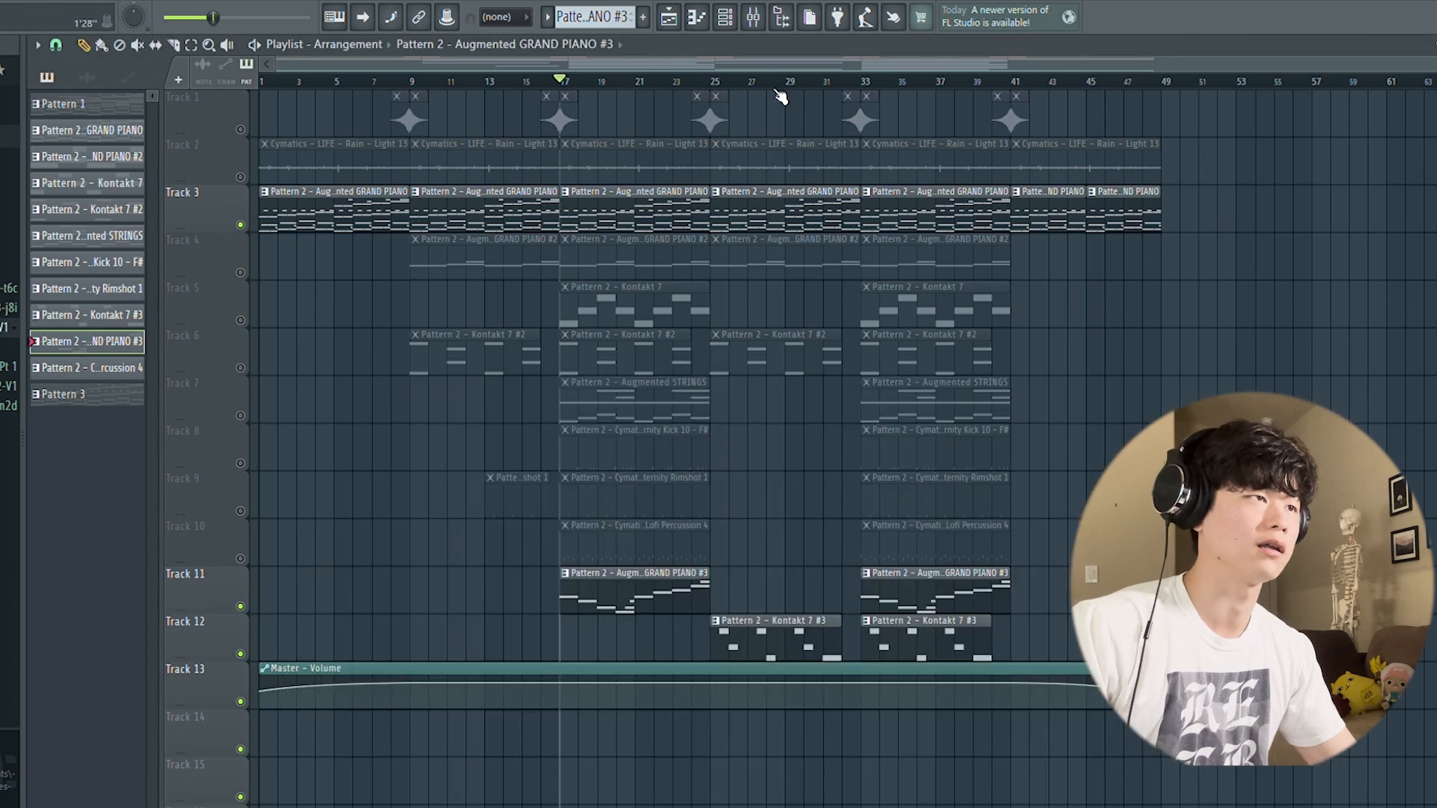
pyautogui.click(700, 21)
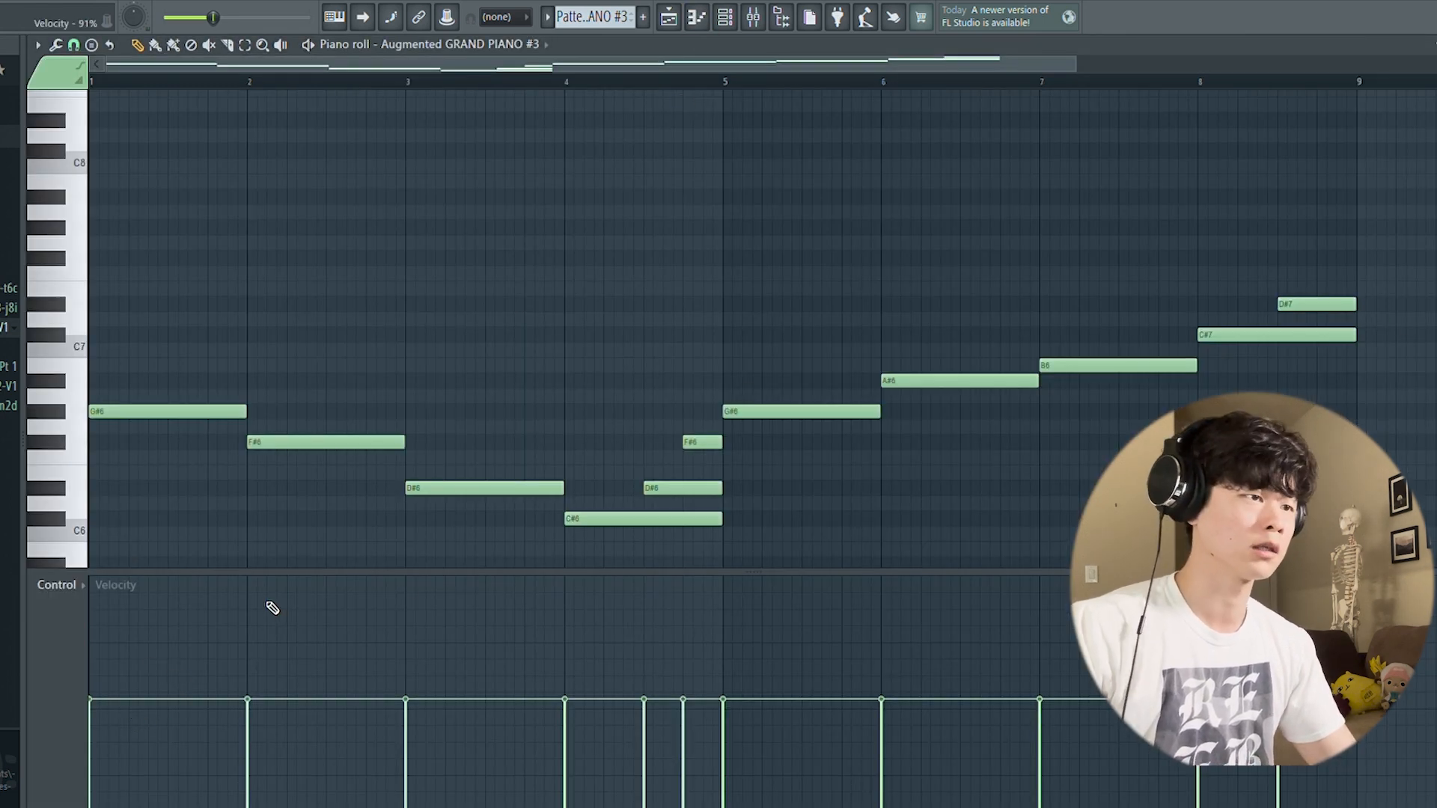
pyautogui.click(1434, 45)
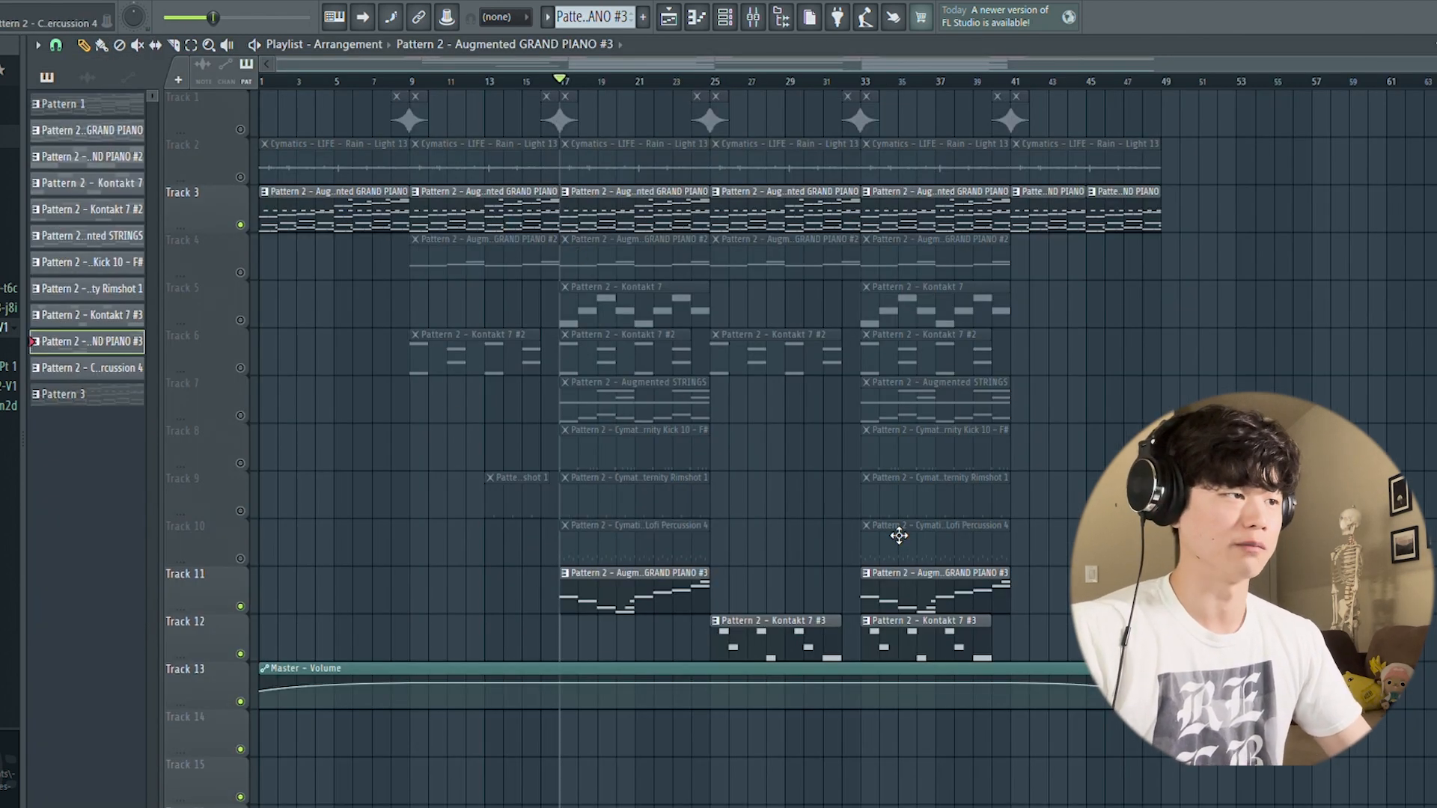
# Step: Unmute Track 4 in the playlist and play the Augmented GRAND PIANO #2 pattern in the piano roll
pyautogui.click(241, 274)
pyautogui.click(456, 258)
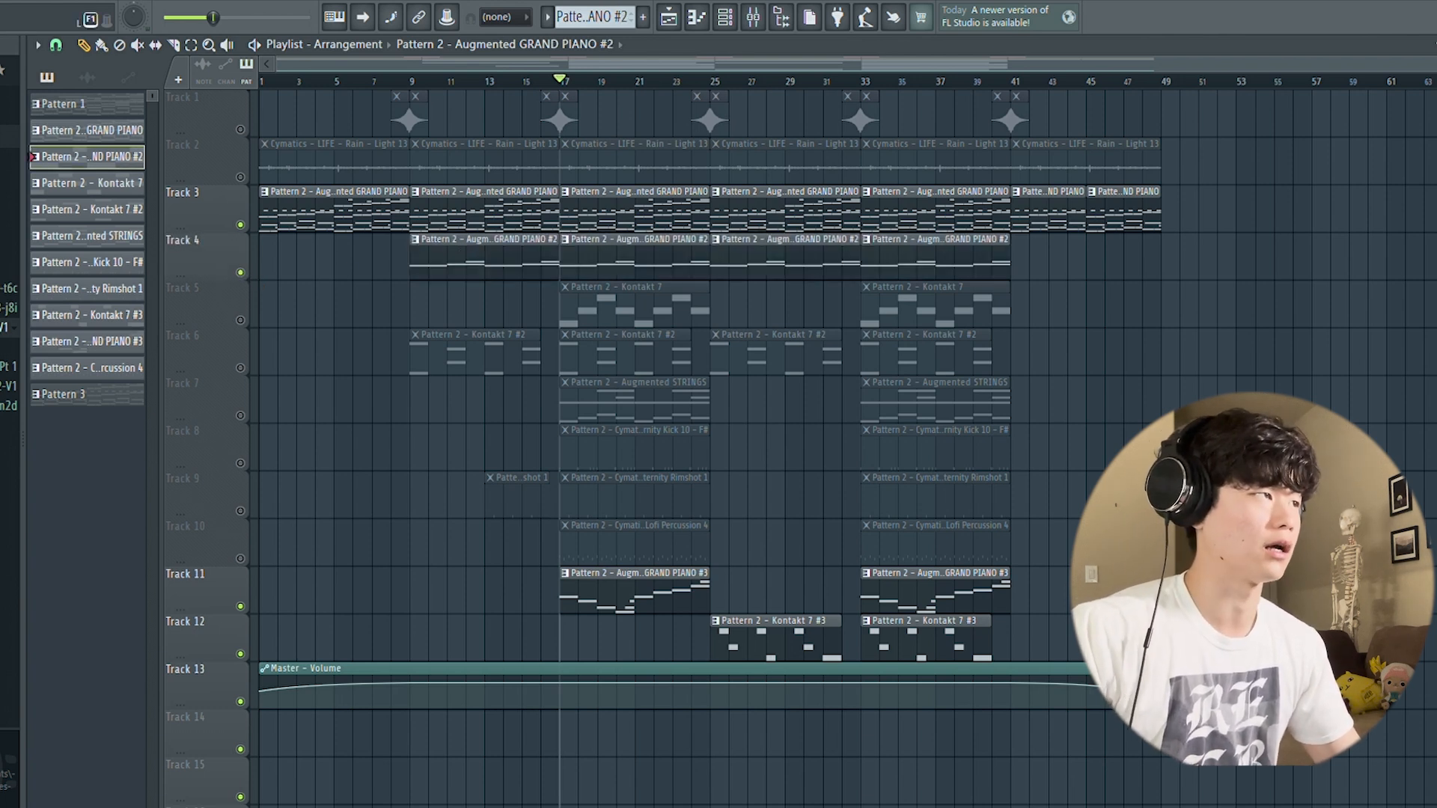
pyautogui.click(700, 21)
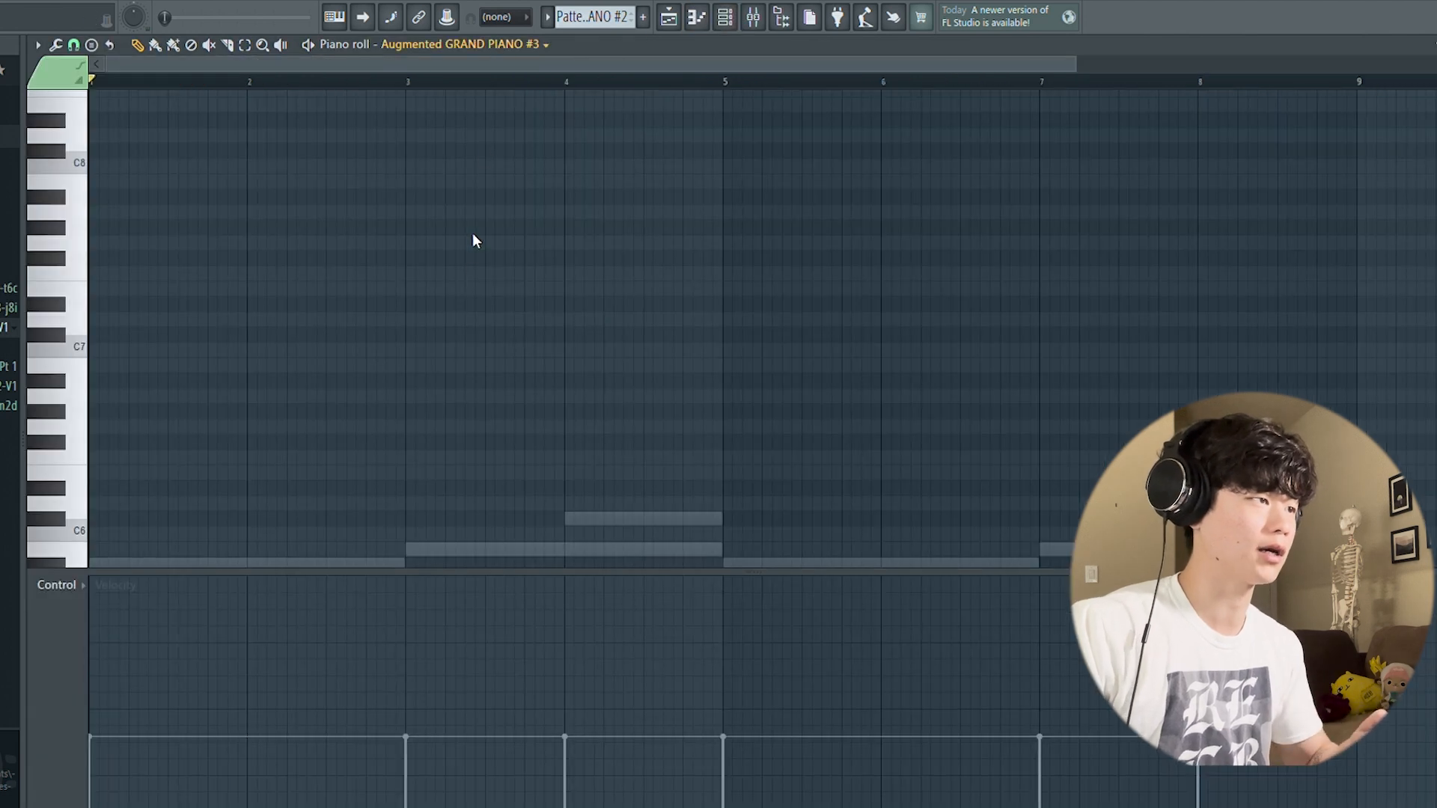
pyautogui.click(494, 209)
pyautogui.scroll(-3, 694, 305)
pyautogui.press('space')
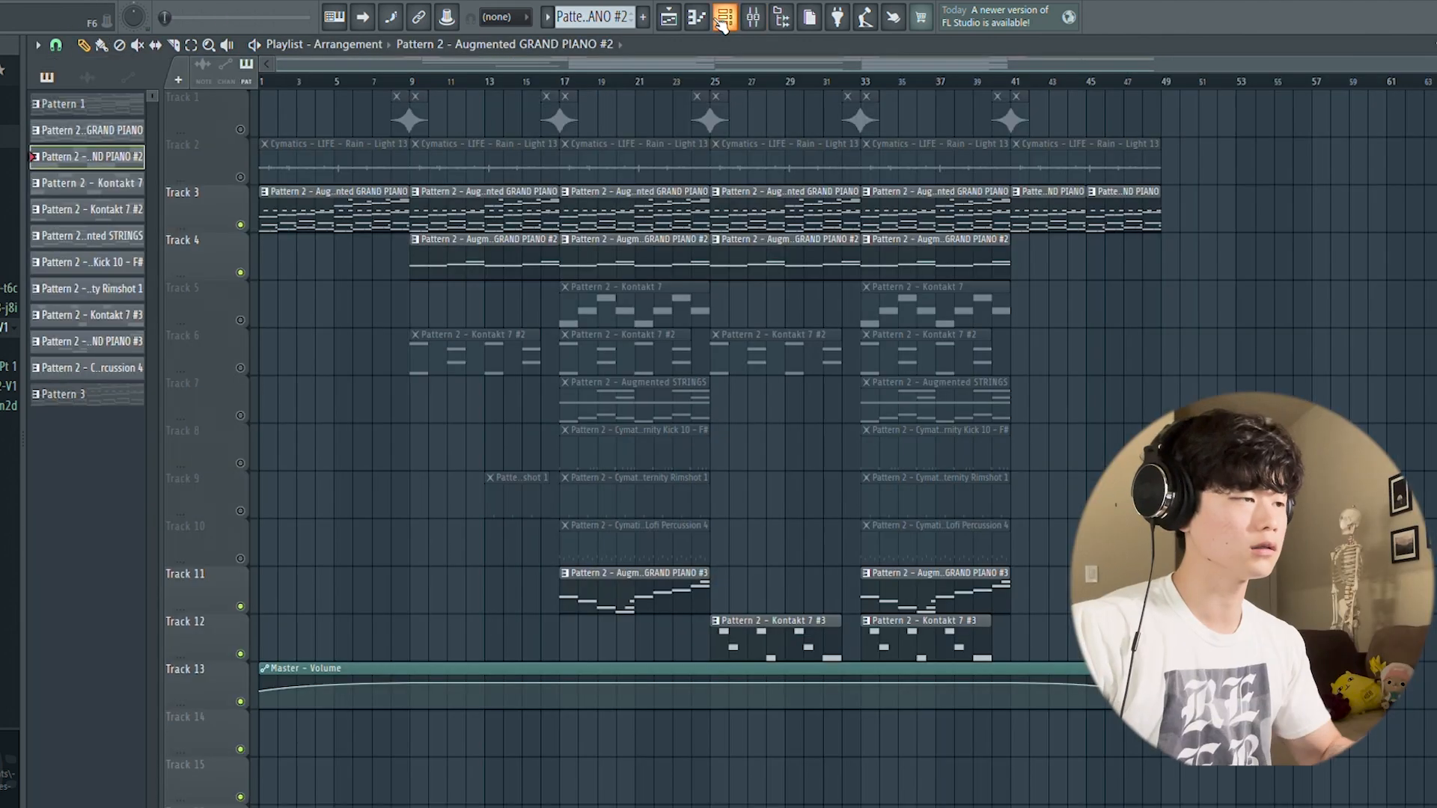
# Step: Open the Augmented GRAND PIANO #2 instrument from the channel rack to view its preset and knob settings, and close it
pyautogui.press('F6')
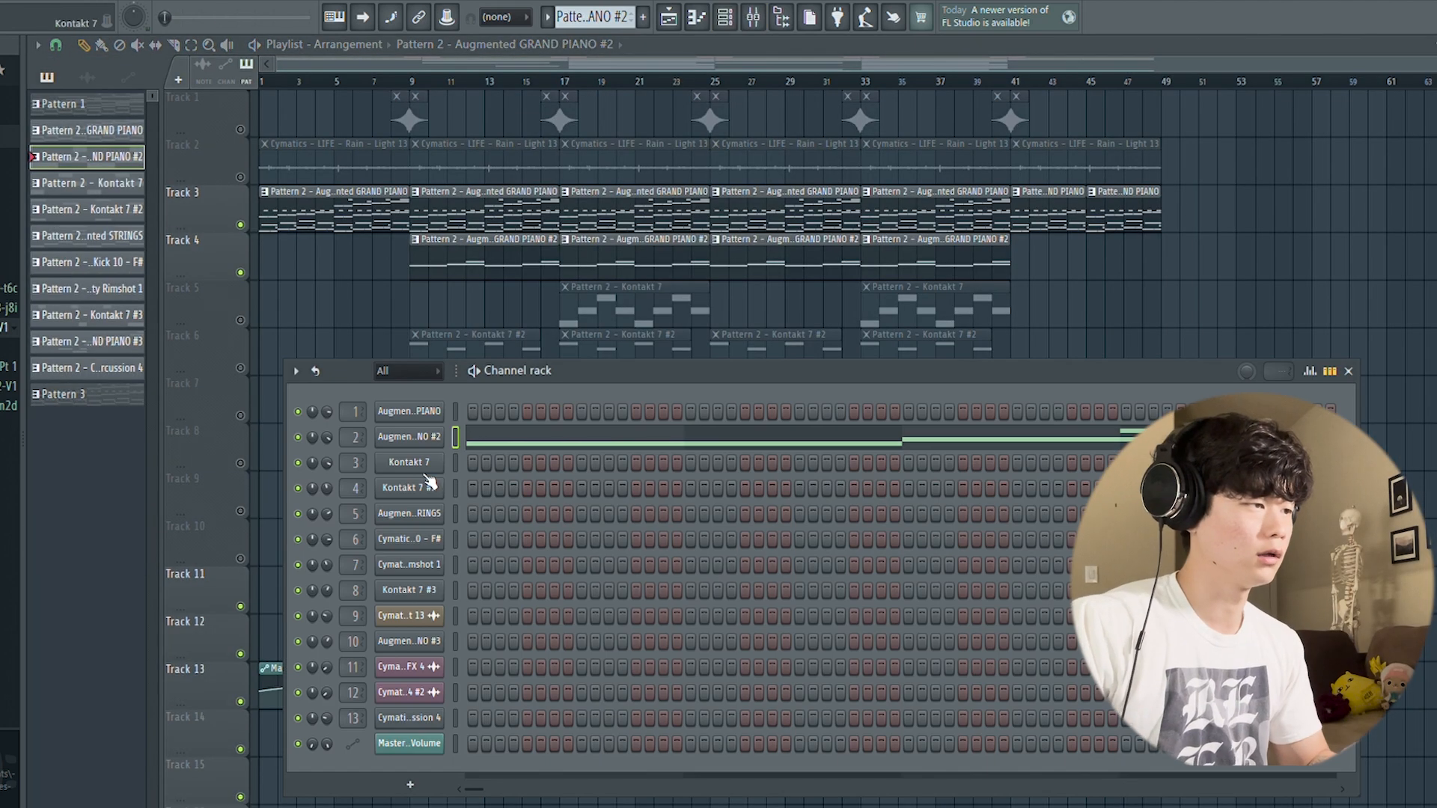
pyautogui.click(424, 442)
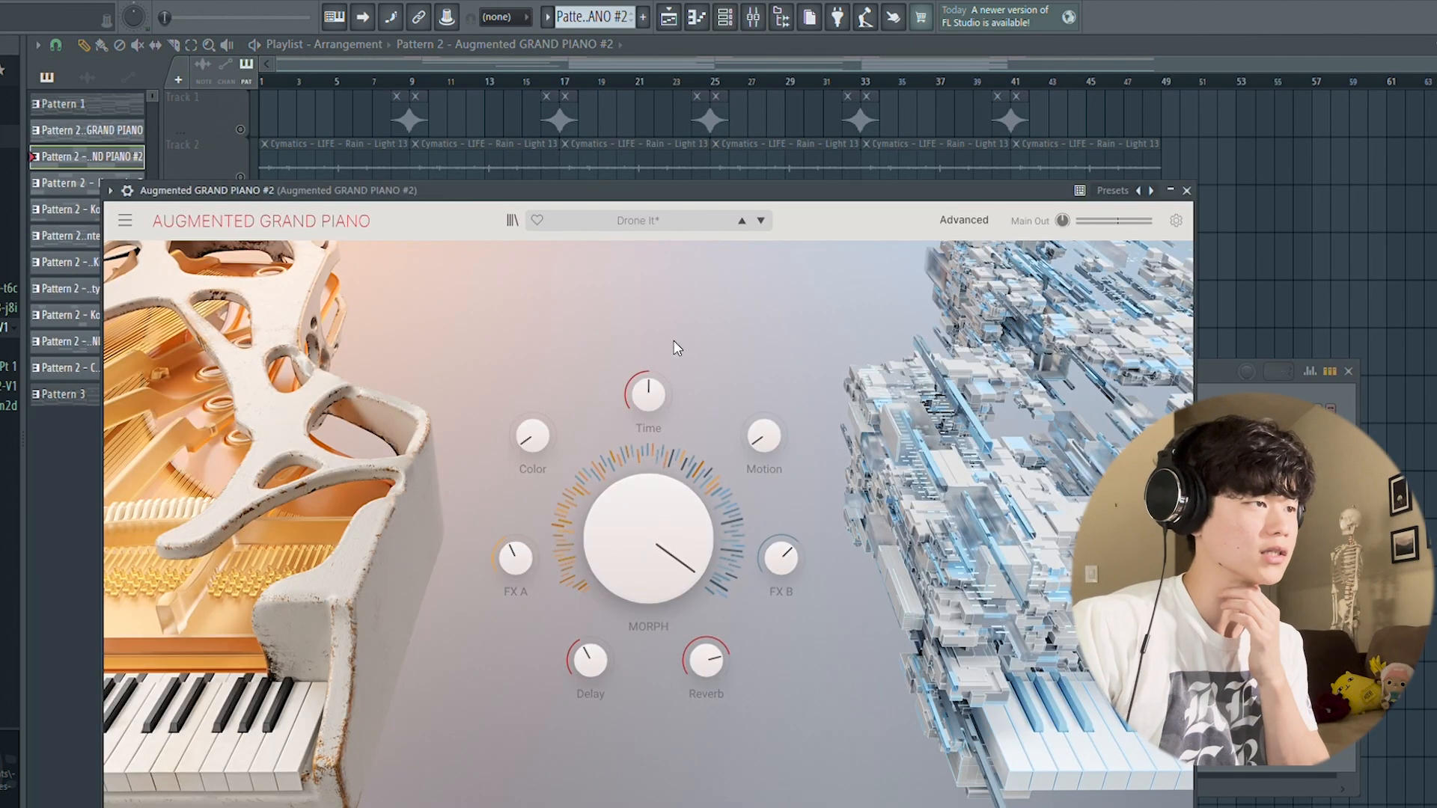
pyautogui.click(1186, 192)
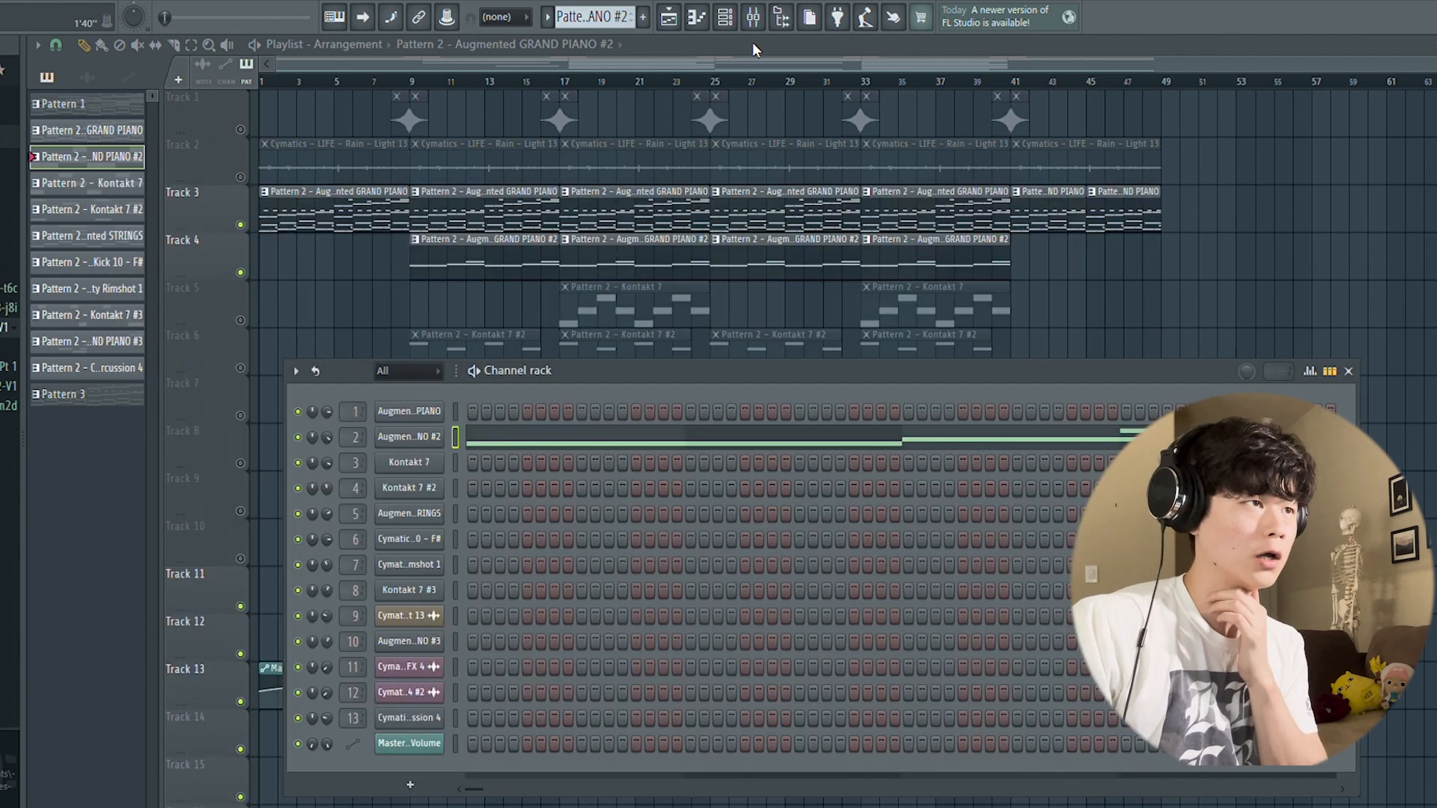
# Step: Inspect the mixer effects on the Augmented GRAND PIANO, GRAND PIANO #2, Kontakt 7 and Kontakt 7 #2 inserts, and return to the playlist
pyautogui.click(754, 21)
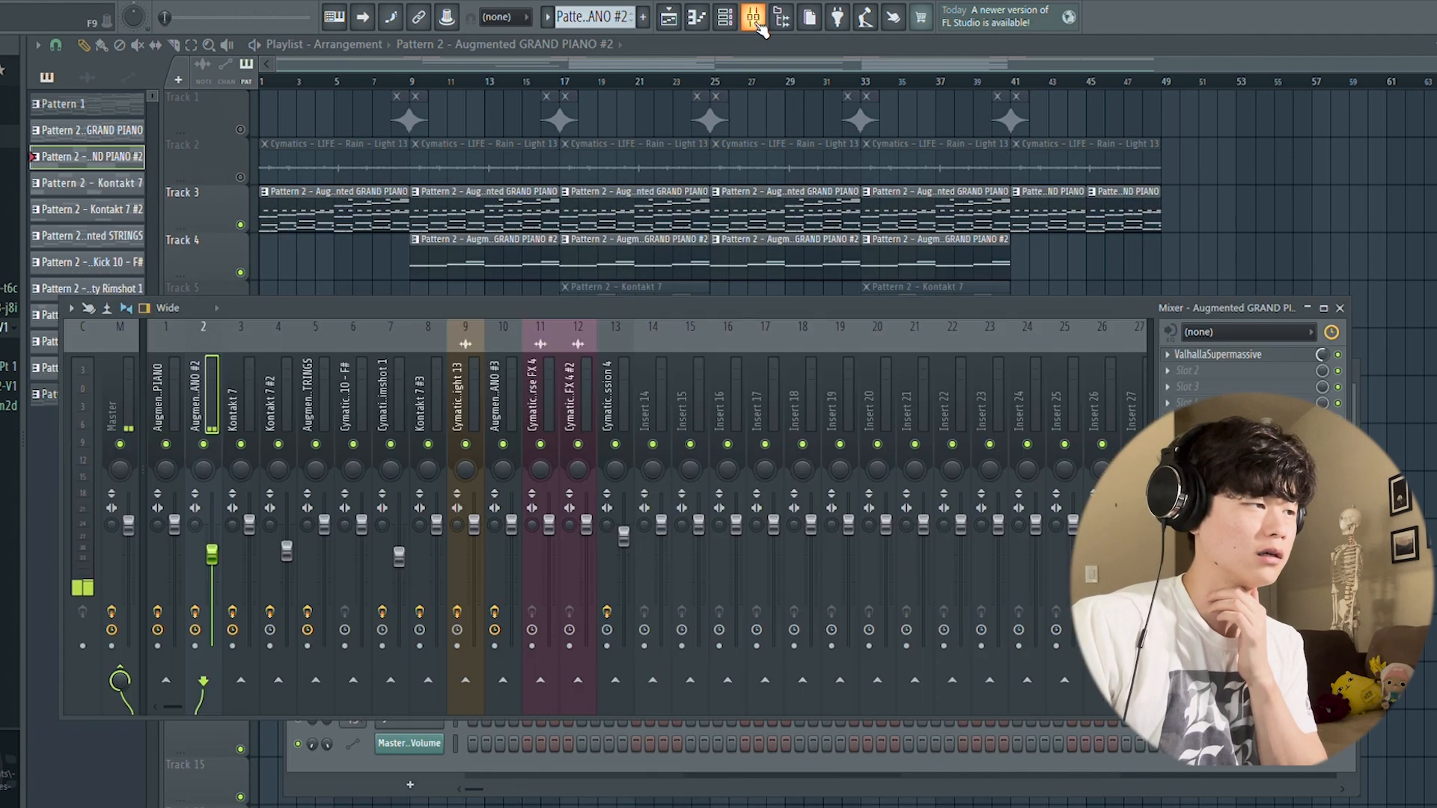
pyautogui.click(172, 427)
pyautogui.click(249, 416)
pyautogui.click(289, 416)
pyautogui.click(1341, 308)
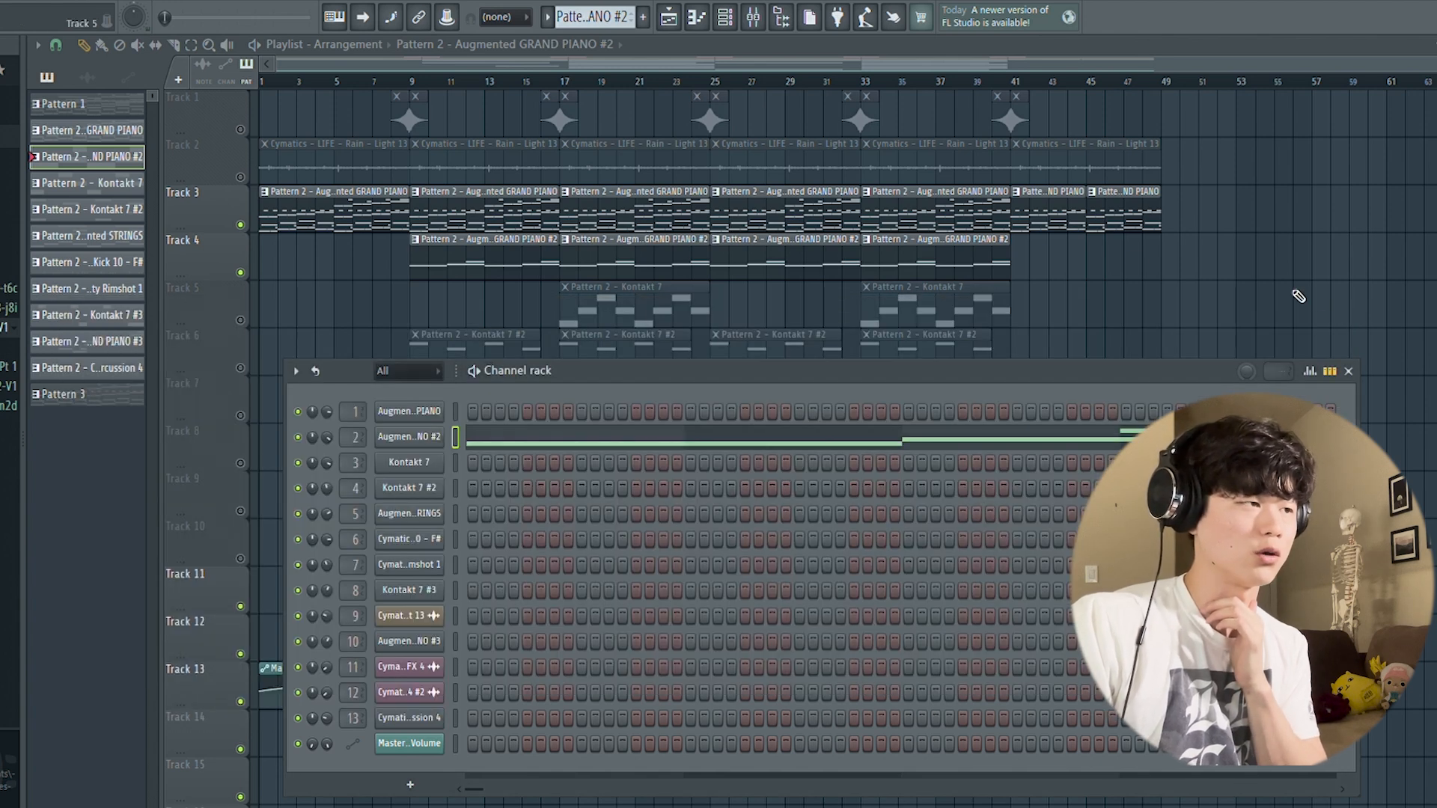
pyautogui.click(1347, 371)
# Step: Mute Track 4, unmute Track 6, and play the Kontakt 7 #2 pattern in the piano roll
pyautogui.click(240, 273)
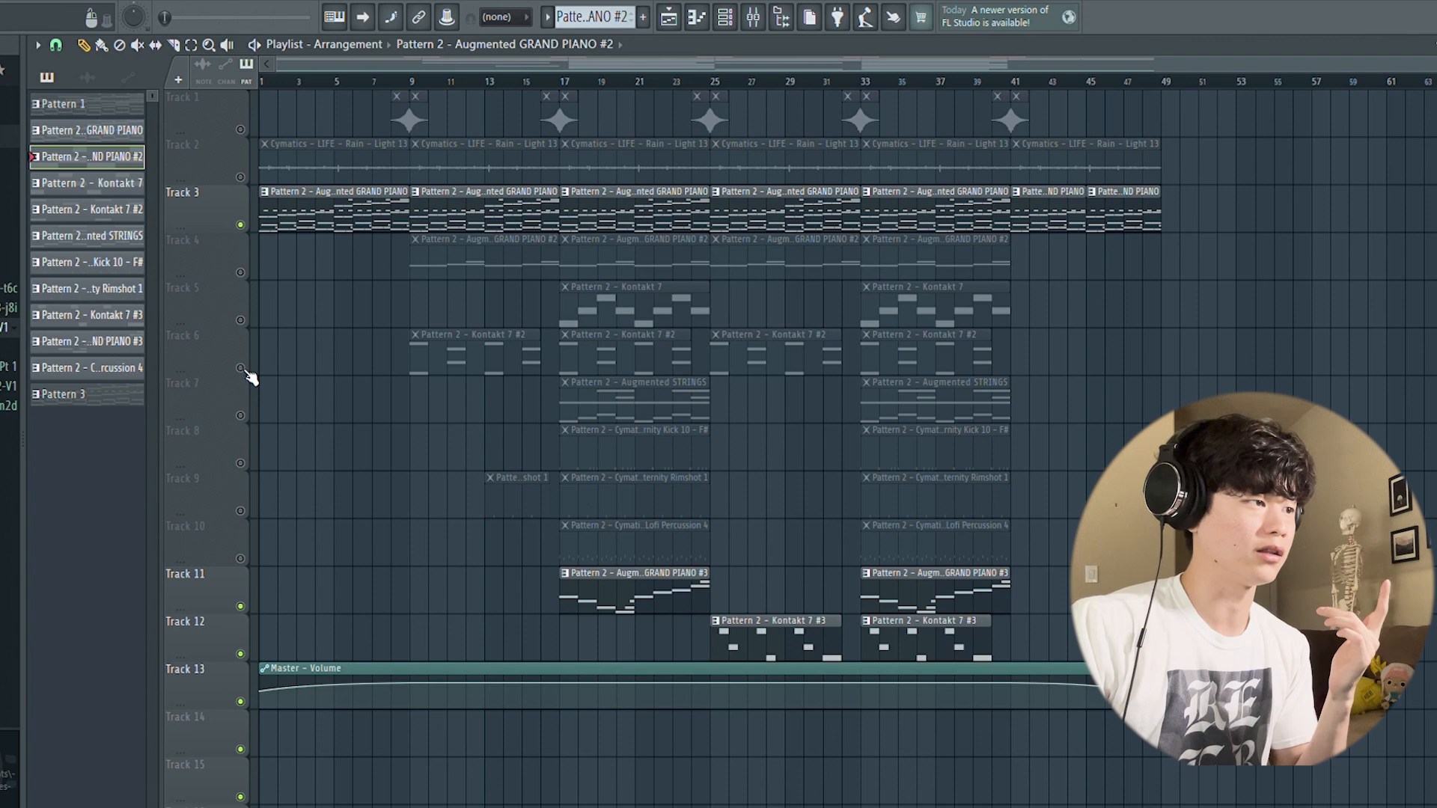
pyautogui.click(240, 368)
pyautogui.click(523, 336)
pyautogui.click(697, 16)
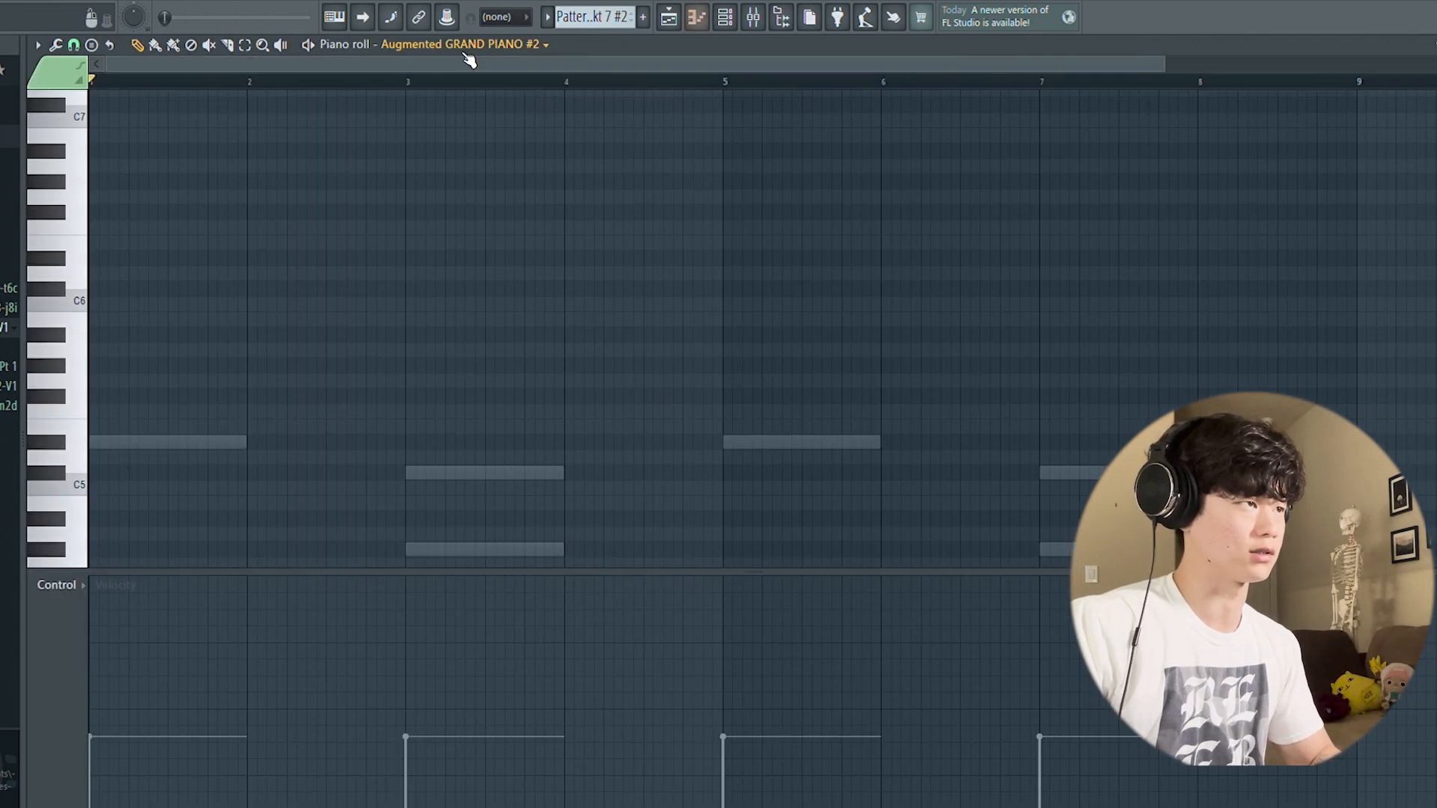
pyautogui.press('space')
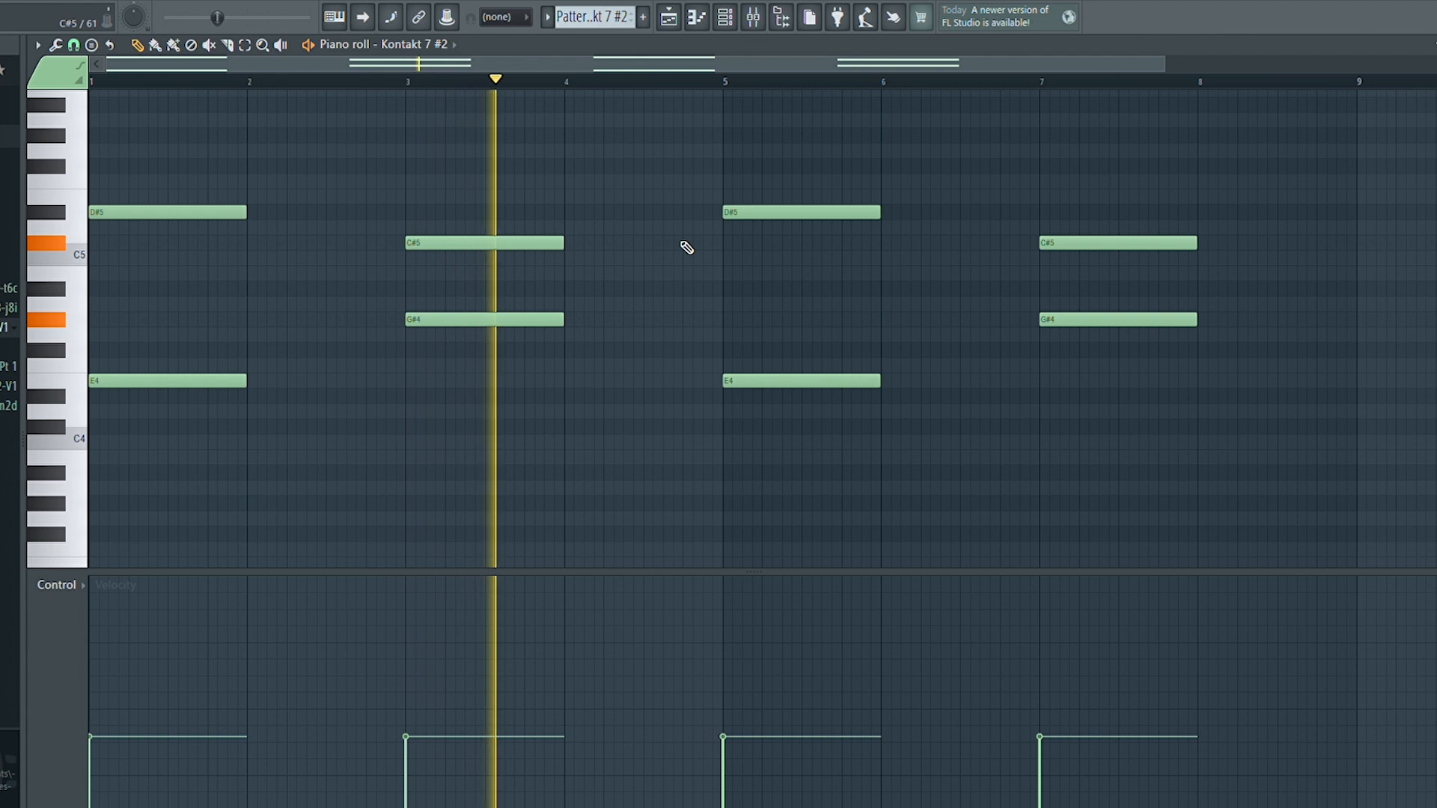
pyautogui.press('space')
# Step: Open the Kontakt 7 #2 instrument from the channel rack to view its EXHALE sound settings
pyautogui.press('F5')
pyautogui.click(724, 16)
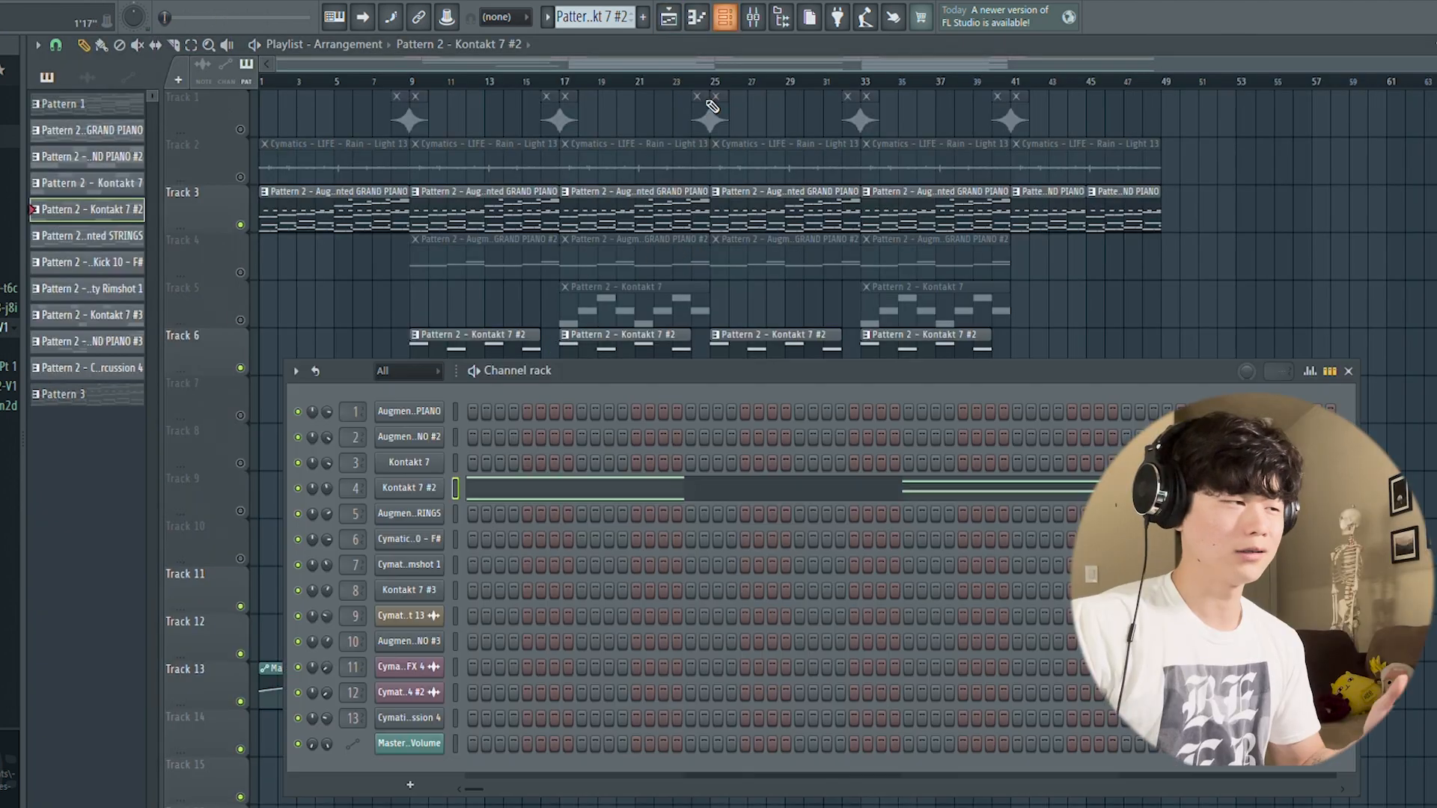
pyautogui.click(431, 492)
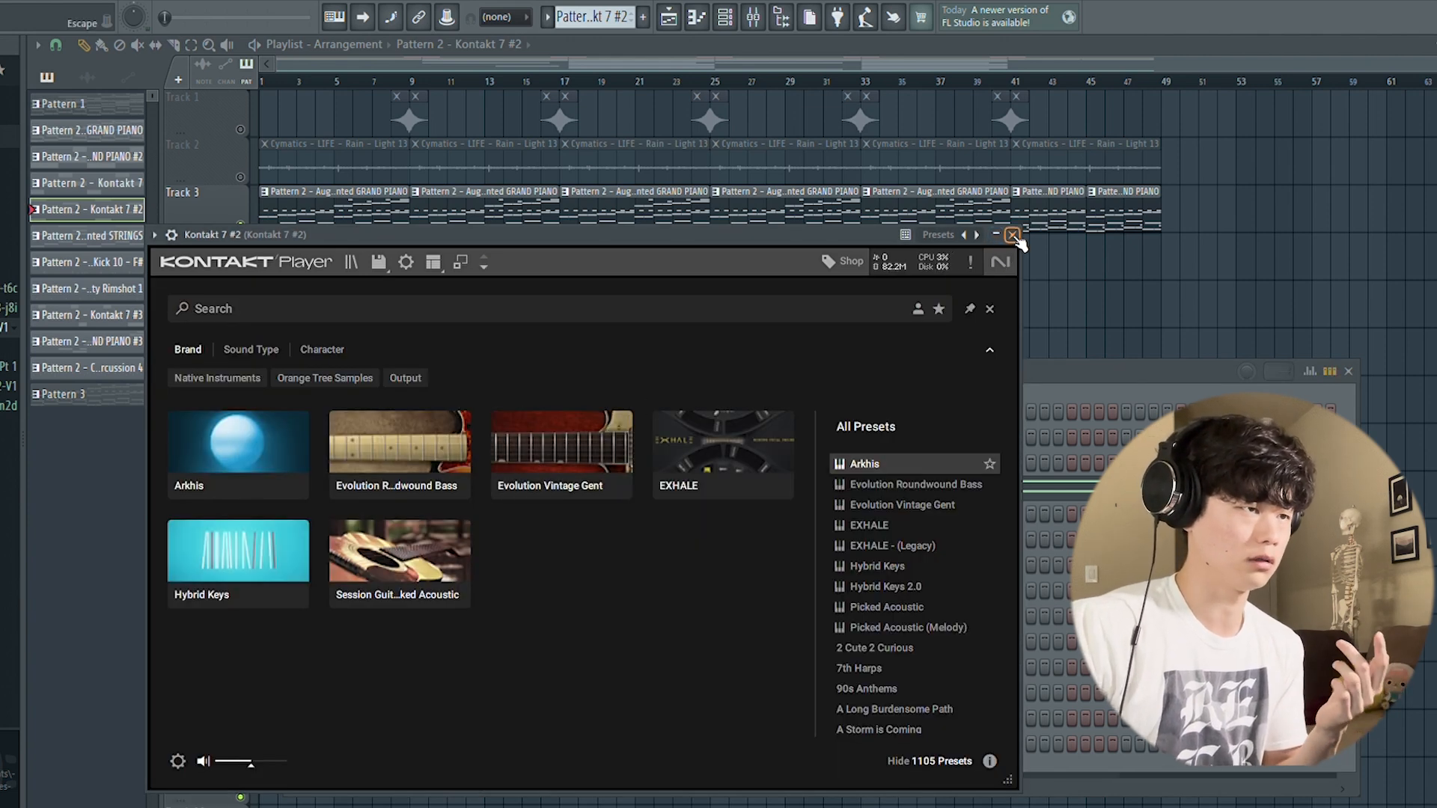
pyautogui.click(1012, 235)
pyautogui.click(408, 494)
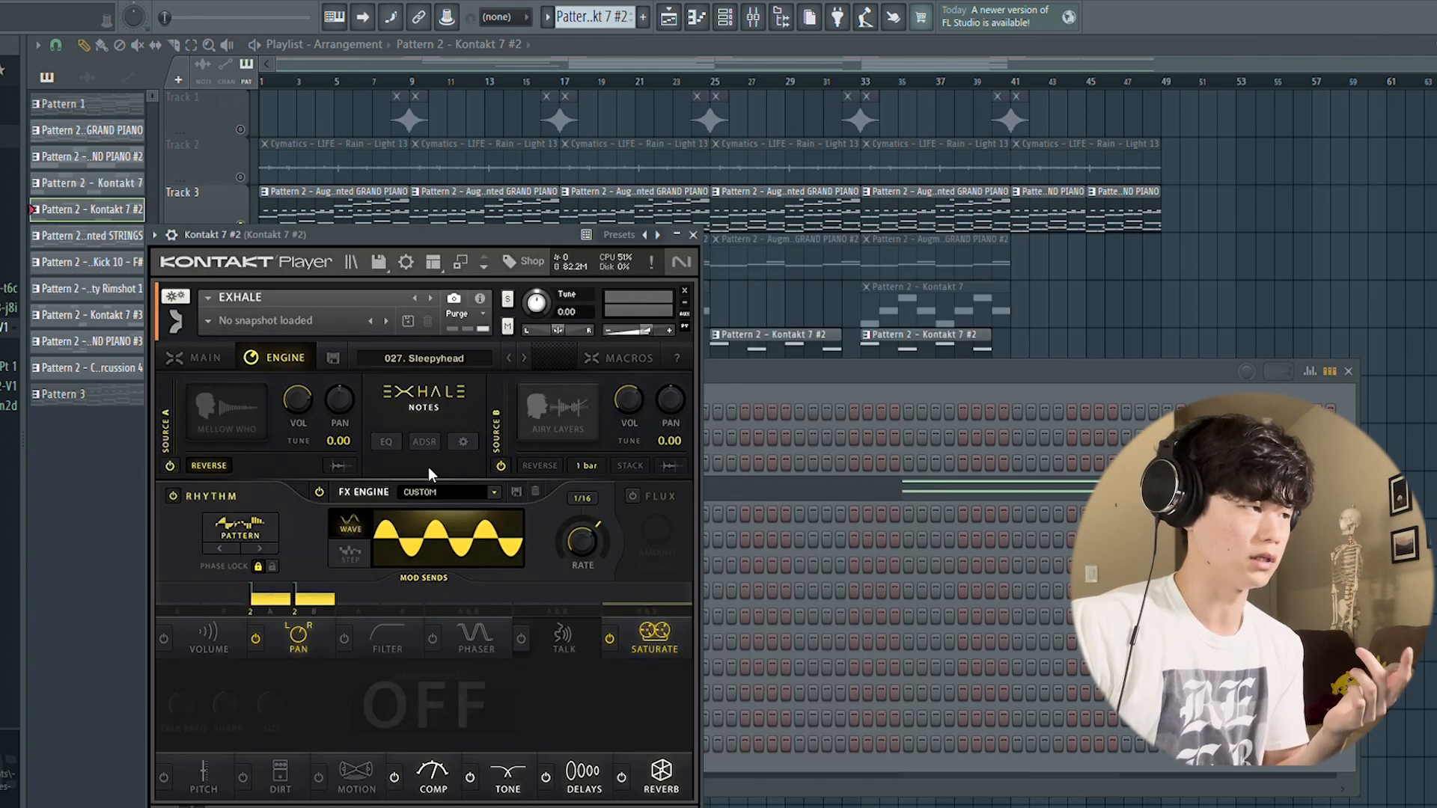
# Step: Close the Kontakt 7 #2 instrument and channel rack, unmute Tracks 1, 2, 4 and 5, and play the arrangement from just before bar 8
pyautogui.click(693, 235)
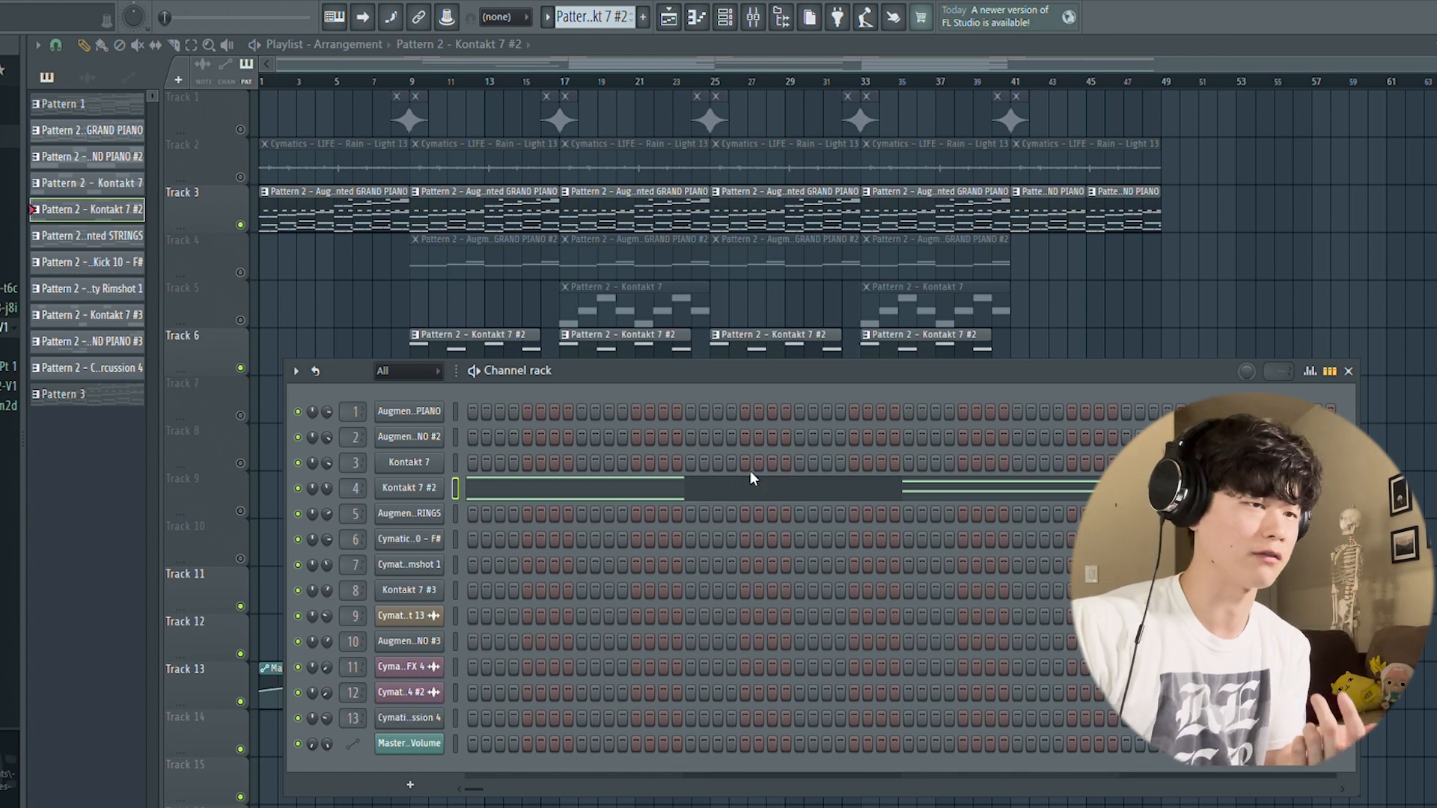
pyautogui.click(1349, 371)
pyautogui.click(240, 273)
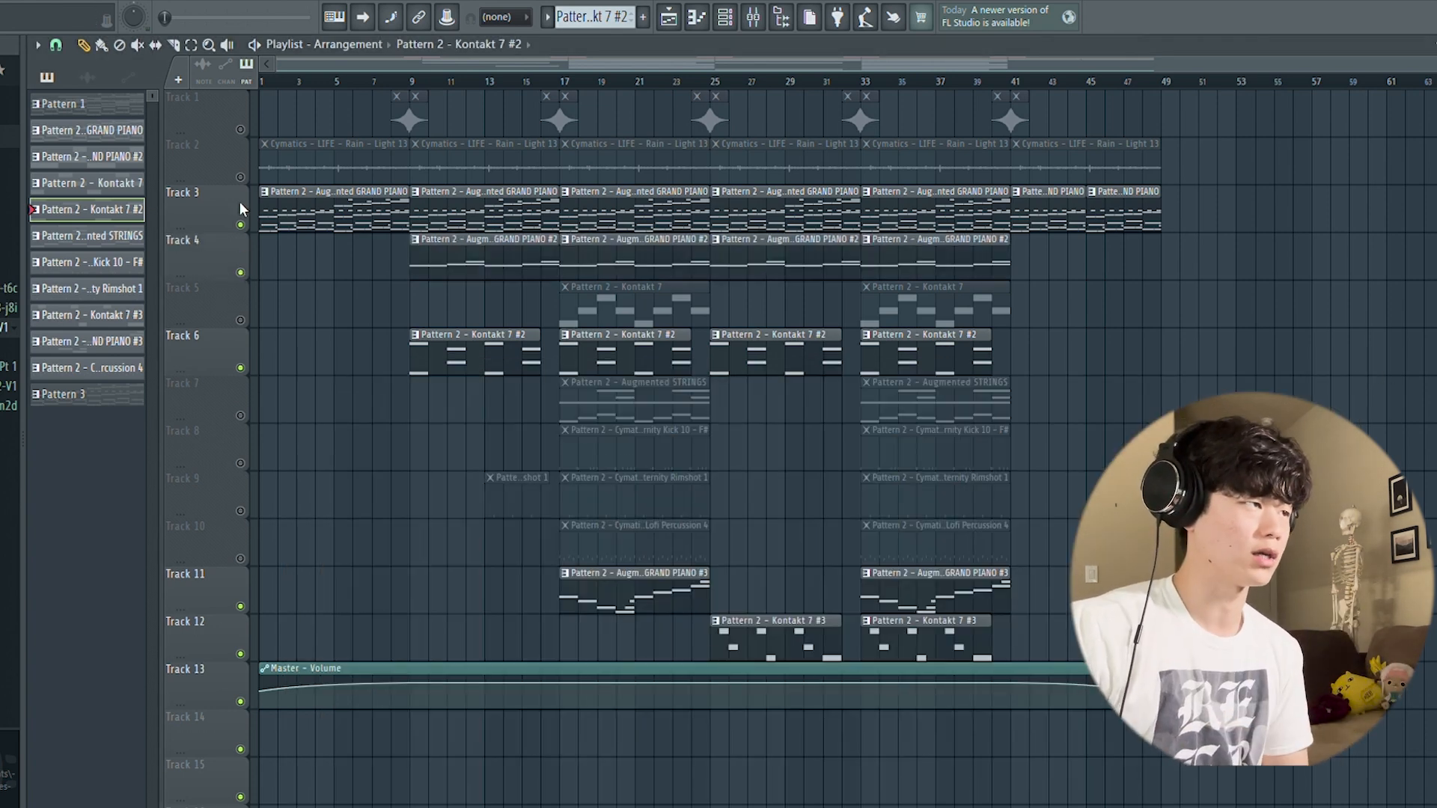
pyautogui.click(240, 178)
pyautogui.click(240, 319)
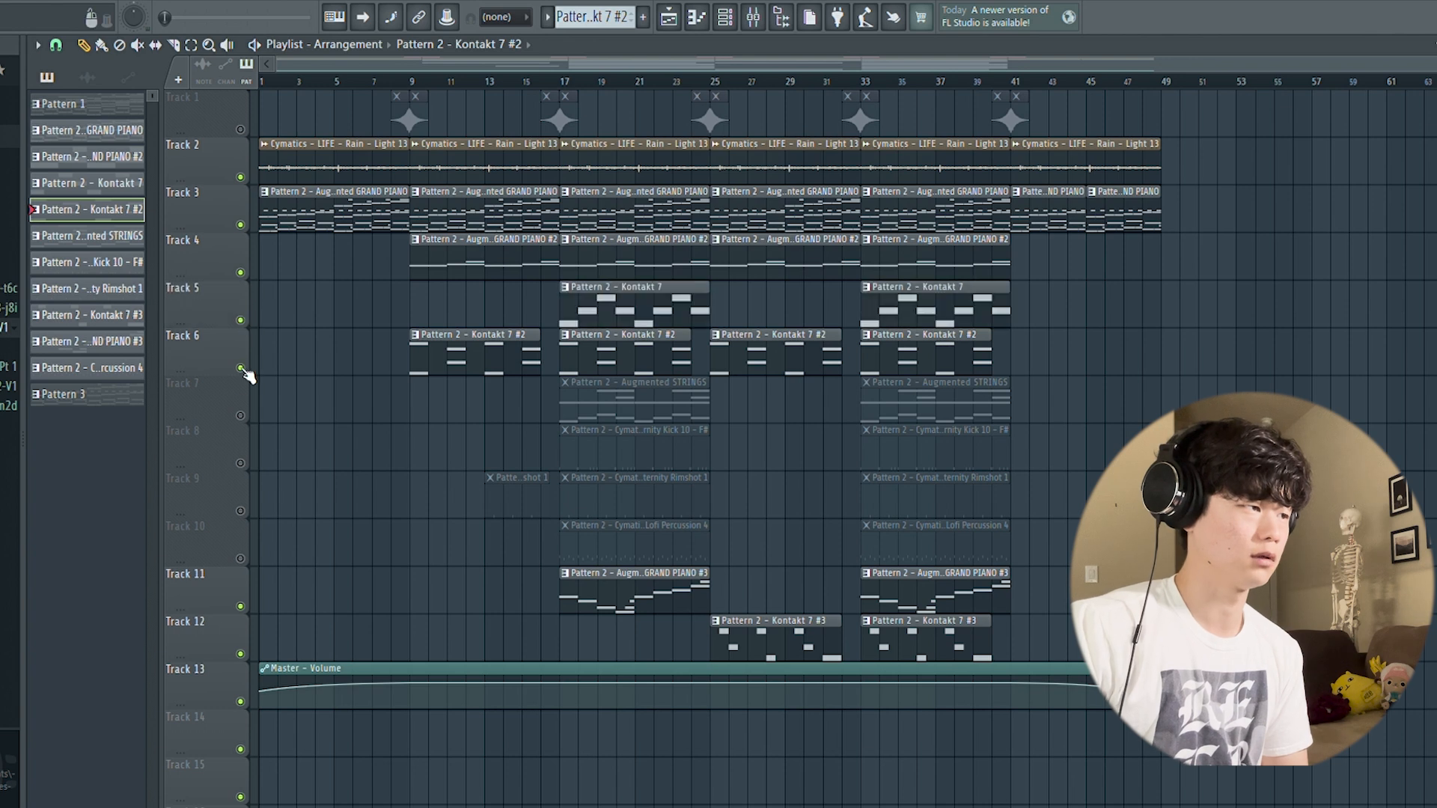
pyautogui.click(240, 129)
pyautogui.click(388, 83)
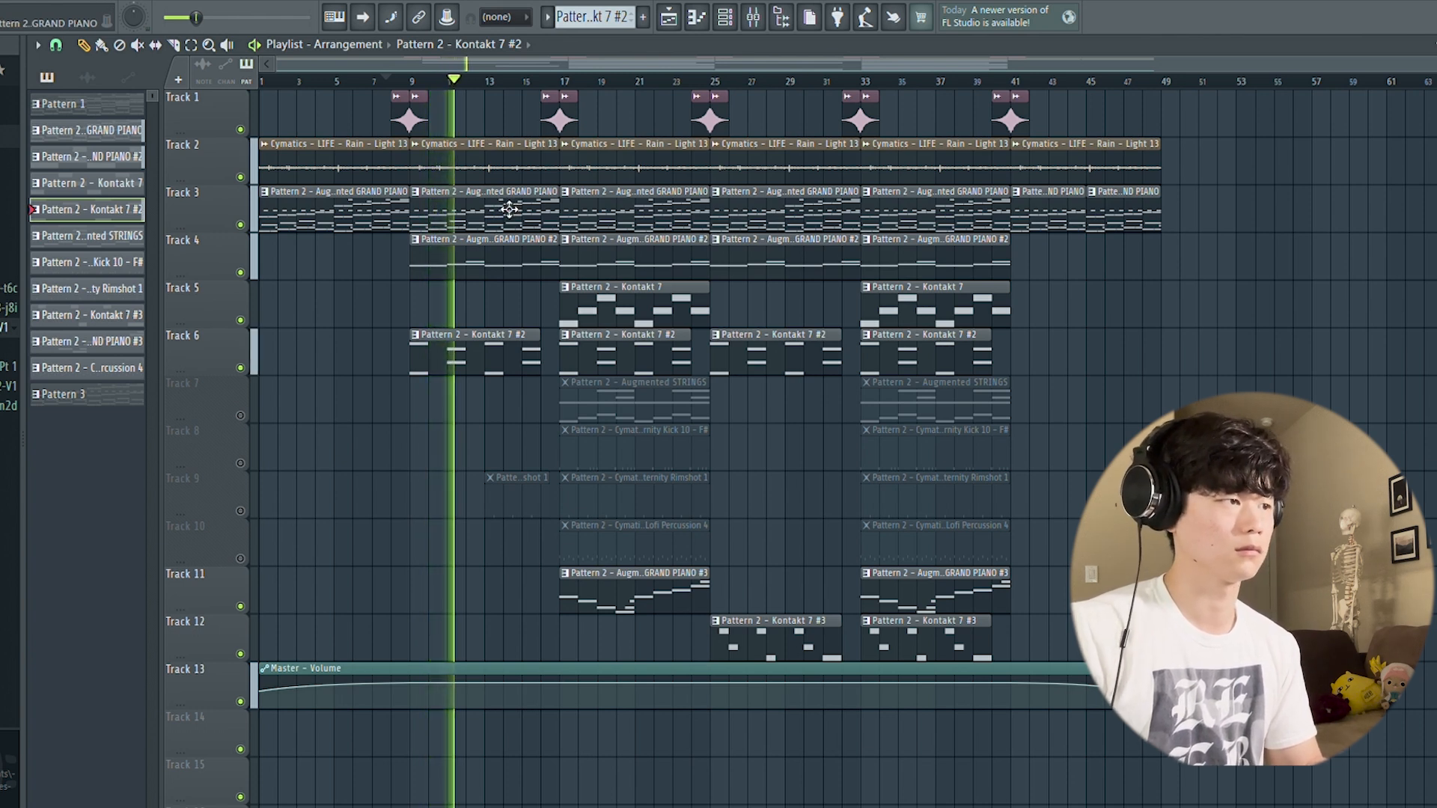
pyautogui.press('space')
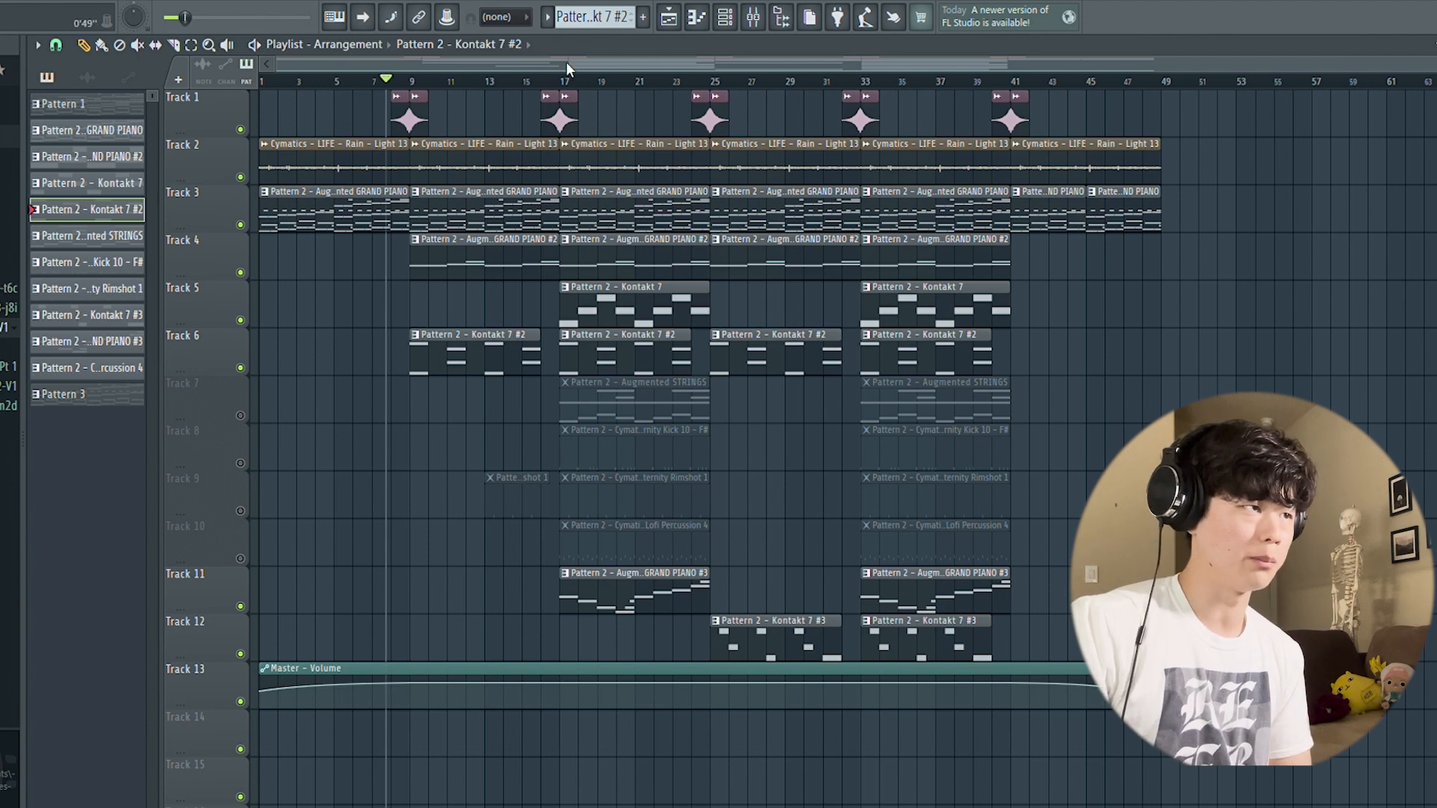
# Step: Open the Kontakt 7 instrument of the Track 5 pattern to view its Evolution Roundwound Bass settings, and return to the playlist
pyautogui.click(672, 320)
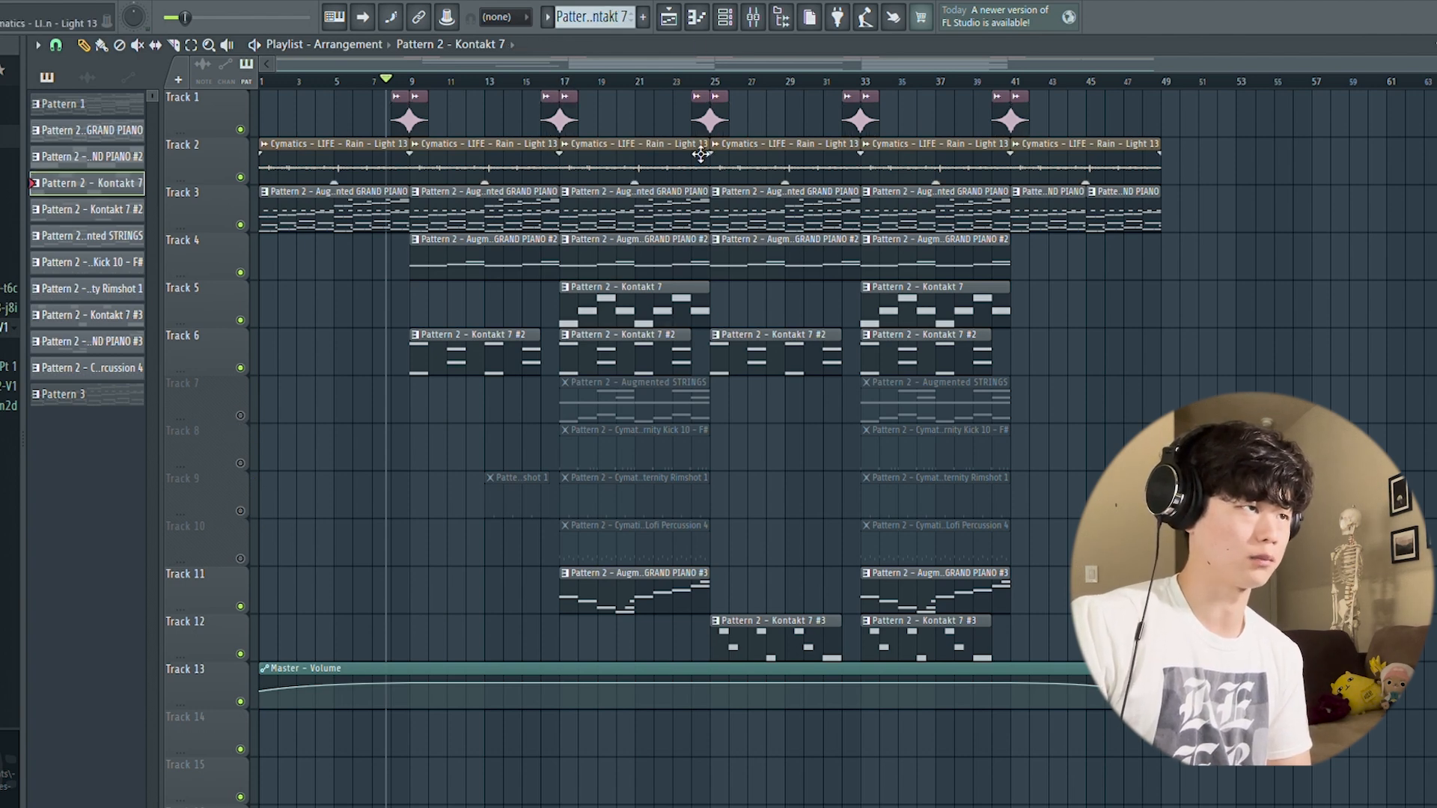
pyautogui.click(727, 18)
pyautogui.click(429, 467)
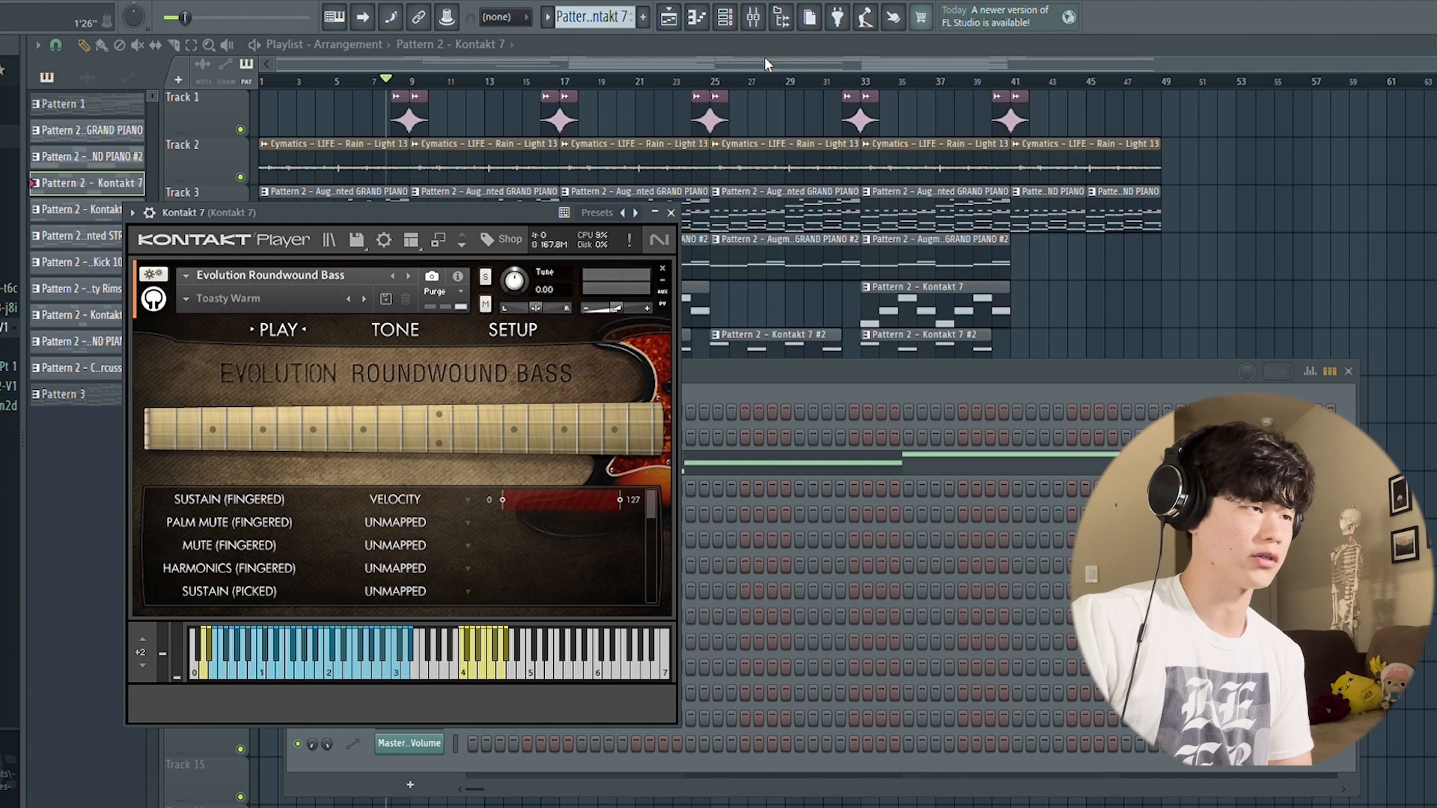
pyautogui.click(672, 213)
pyautogui.click(1348, 372)
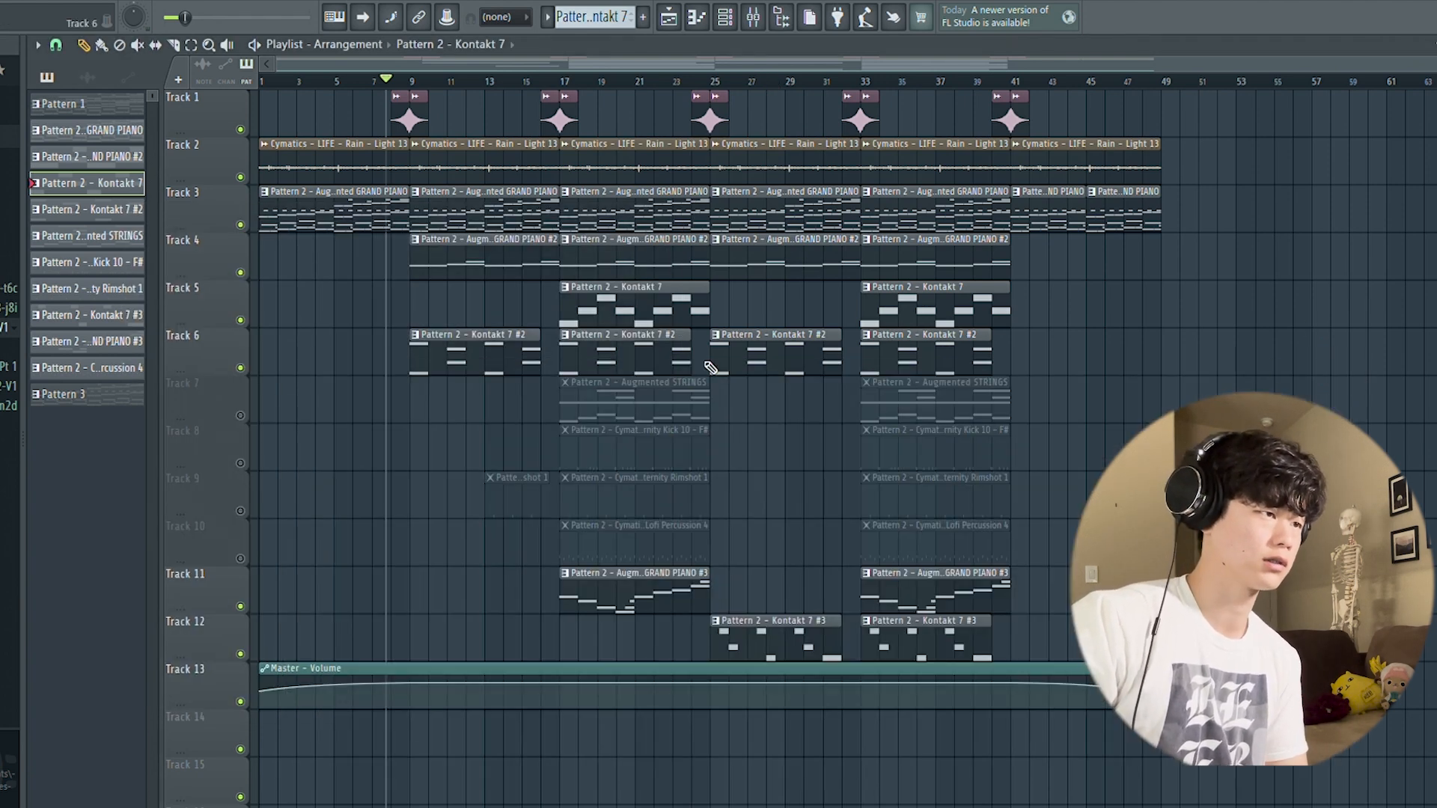
# Step: Unmute Track 7, play the Augmented STRINGS pattern in the piano roll, and return to the playlist
pyautogui.click(240, 416)
pyautogui.click(621, 413)
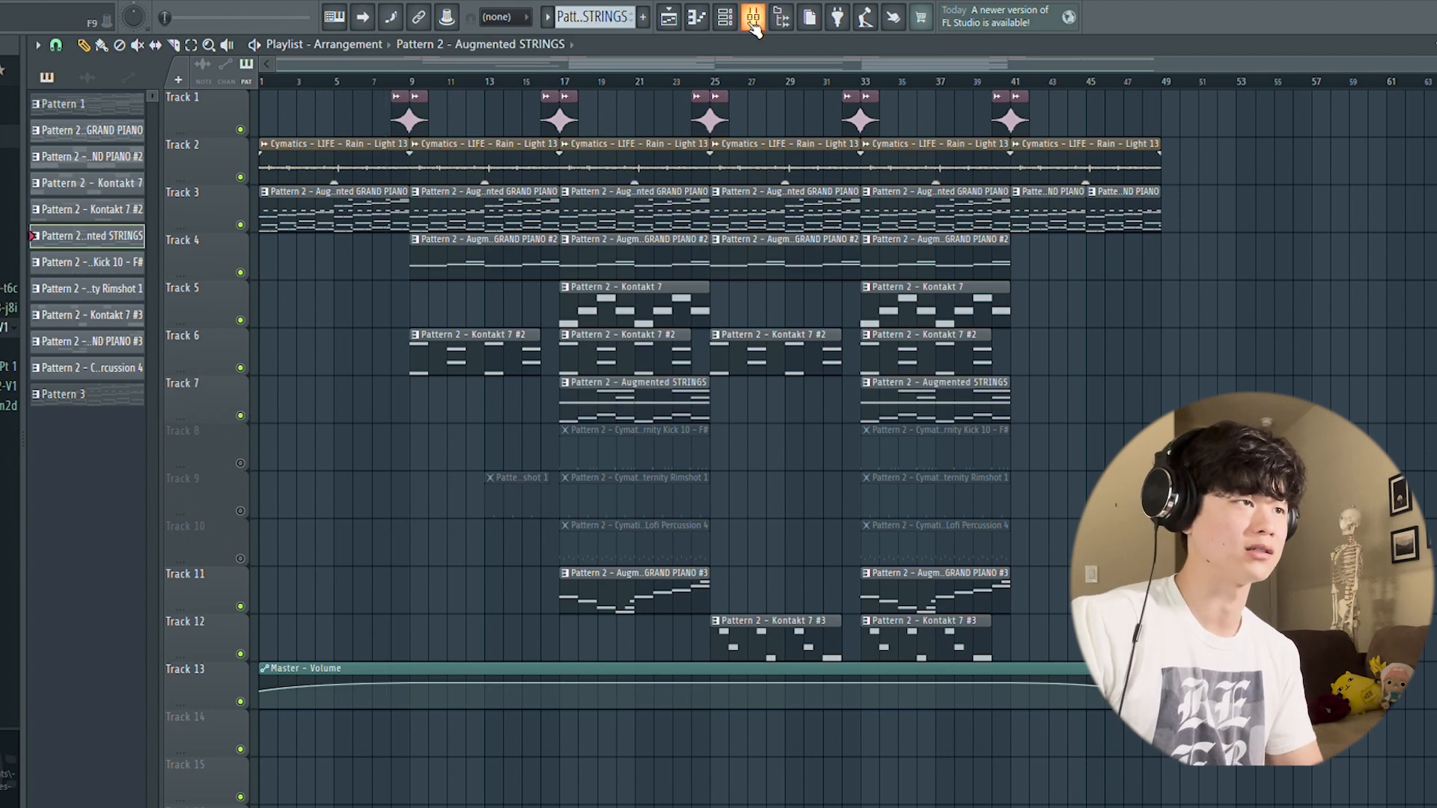
pyautogui.click(703, 18)
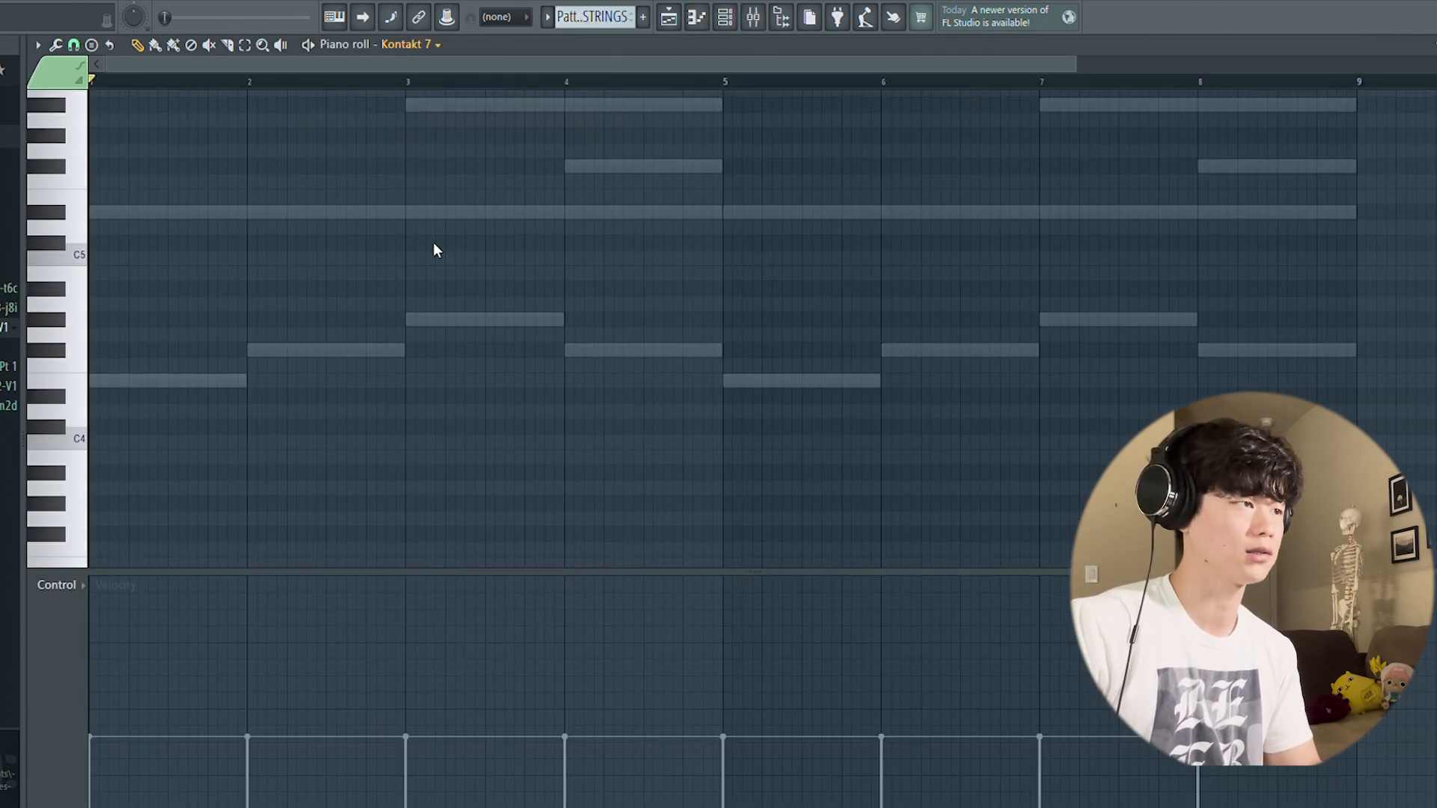
pyautogui.press('space')
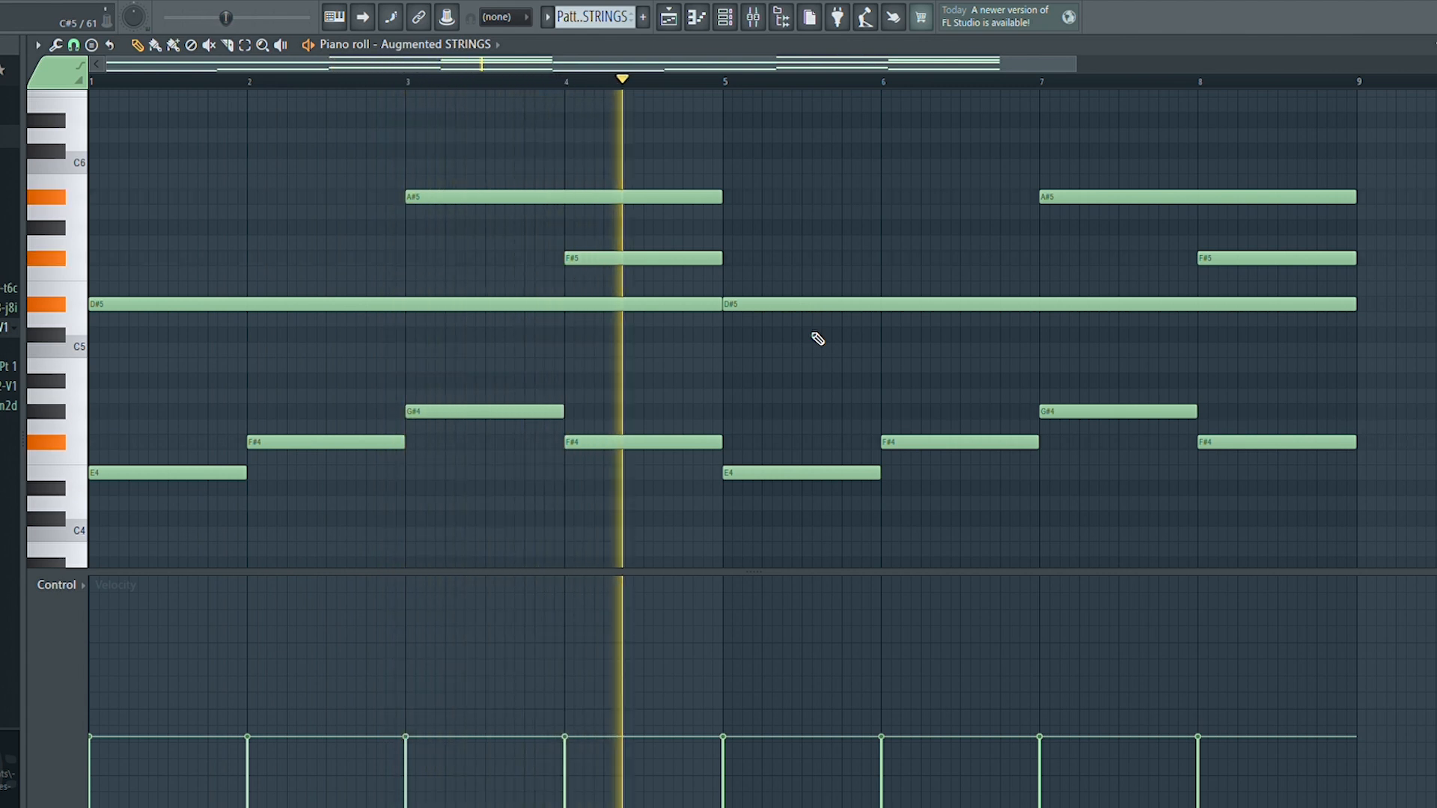
pyautogui.press('space')
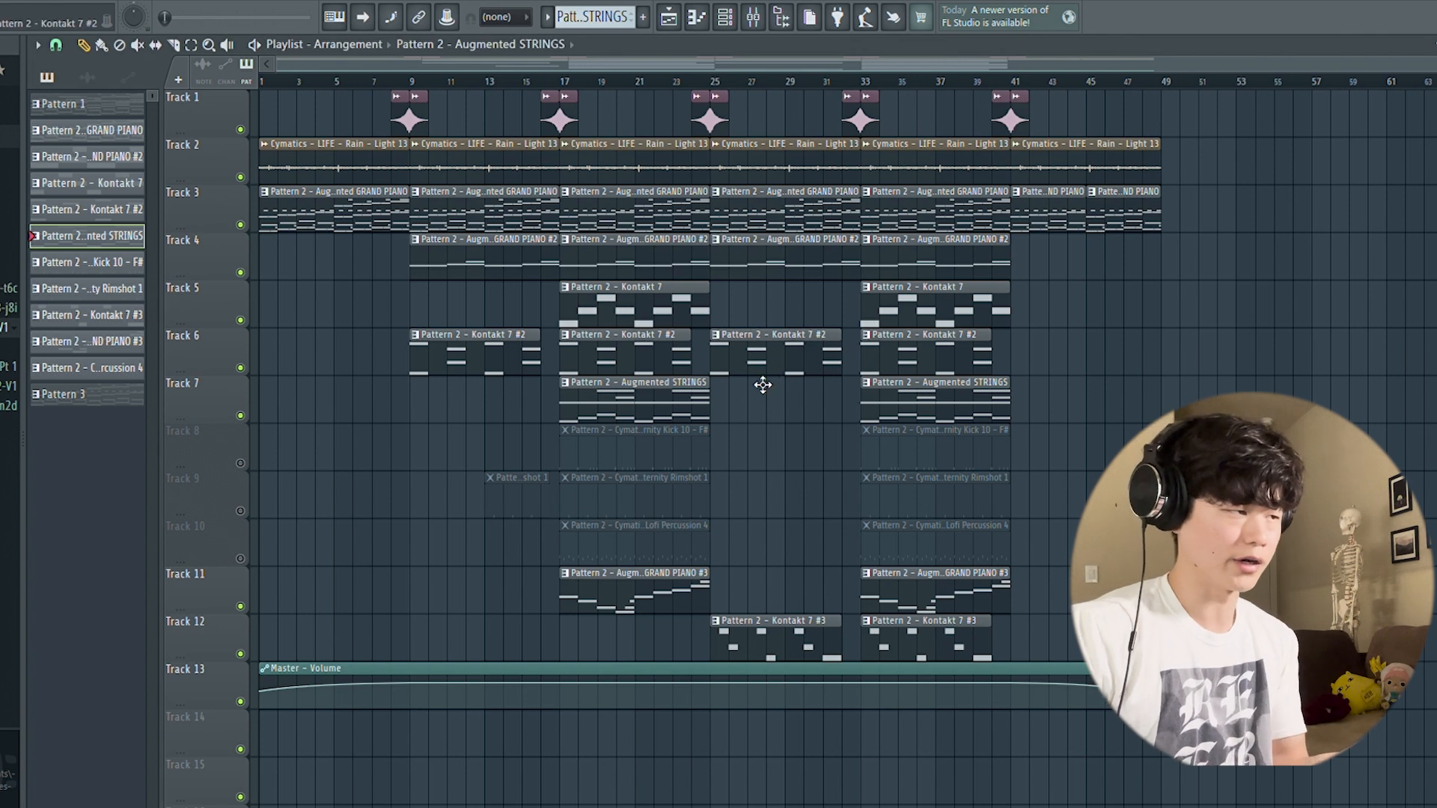
# Step: Unmute the kick, rimshot and lofi percussion patterns on Tracks 8, 9 and 10
pyautogui.click(241, 464)
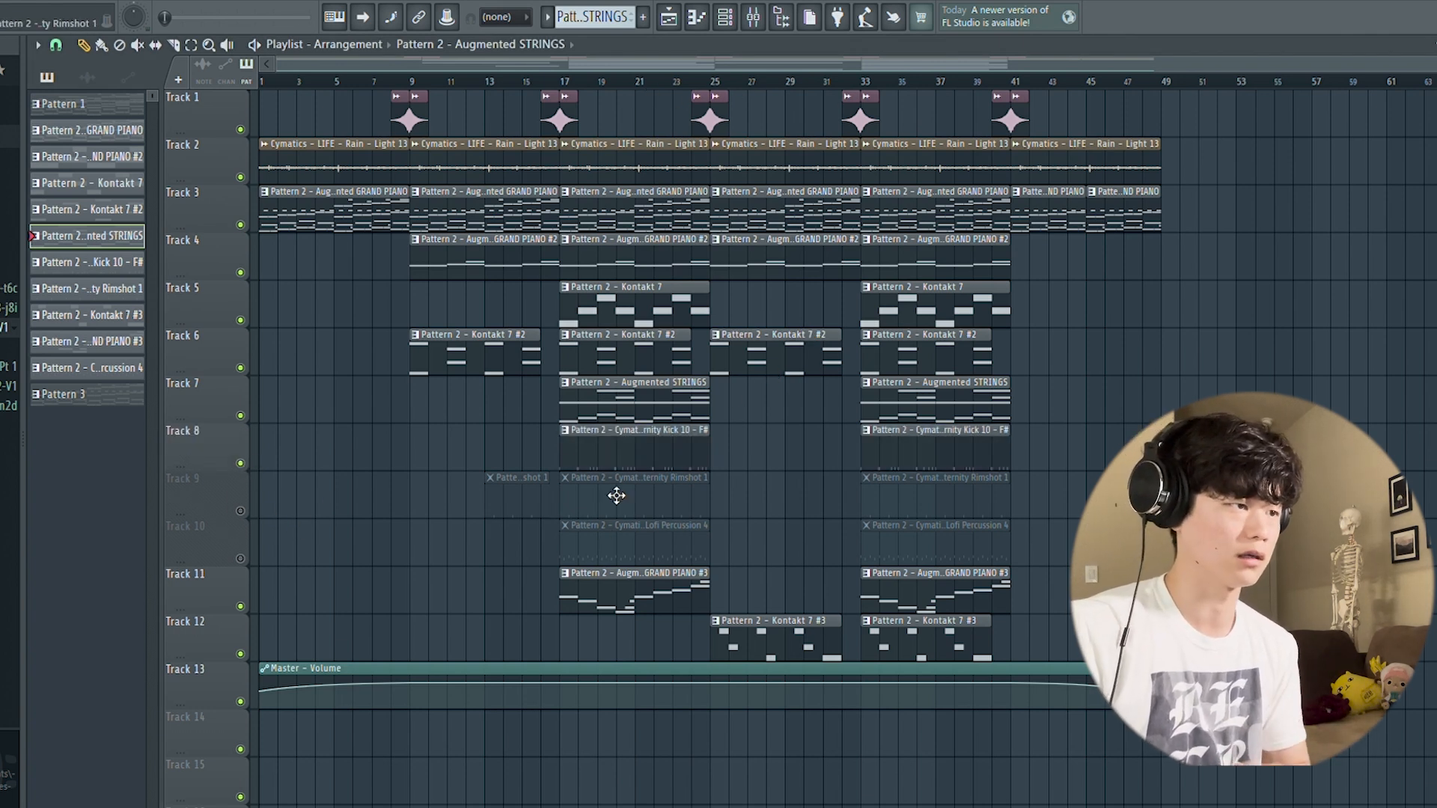
pyautogui.click(240, 511)
pyautogui.click(240, 559)
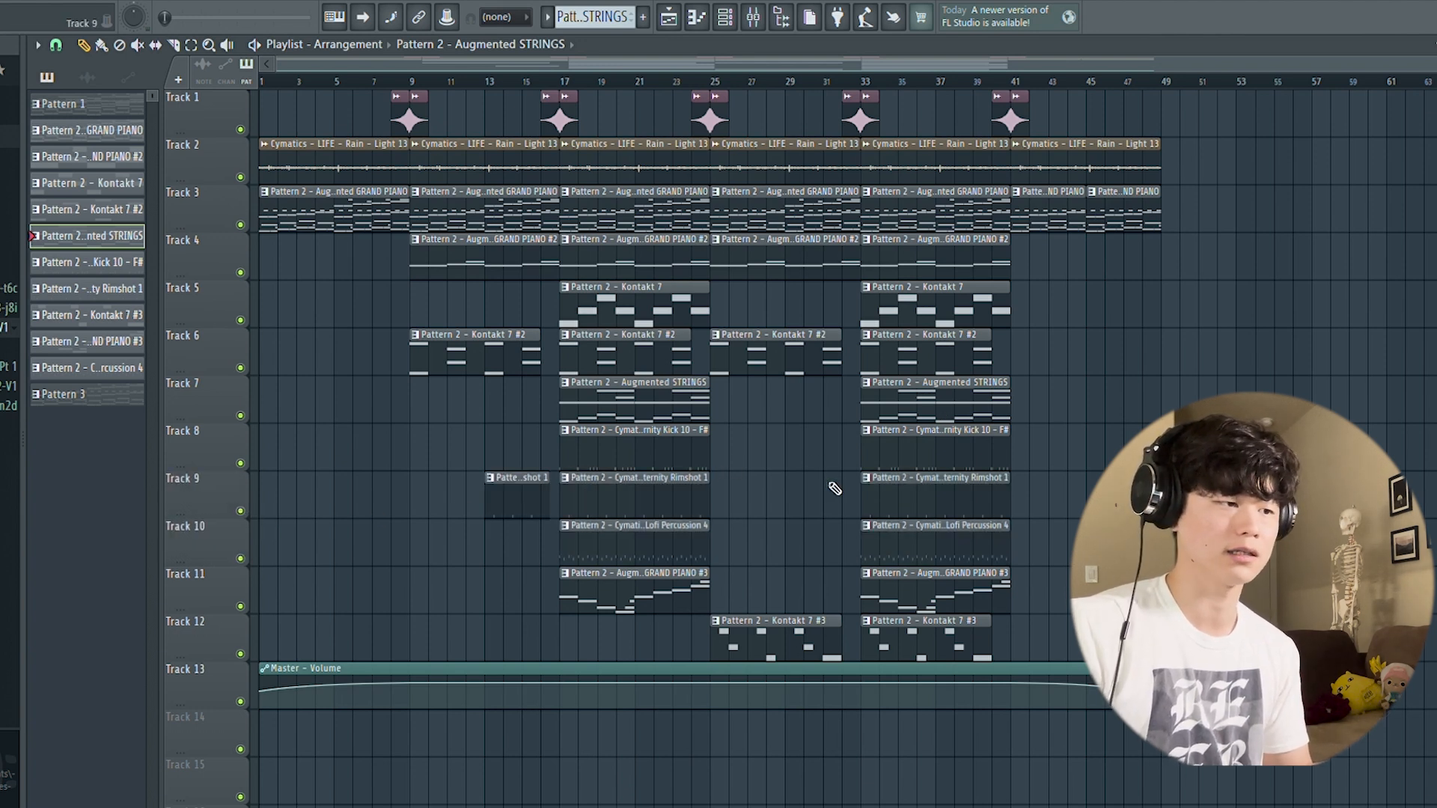
# Step: Inspect the mixer effects on the Cymatics kick, Cymatics rimshot and Kontakt 7 #3 inserts, and play the arrangement from about bar 15
pyautogui.click(754, 19)
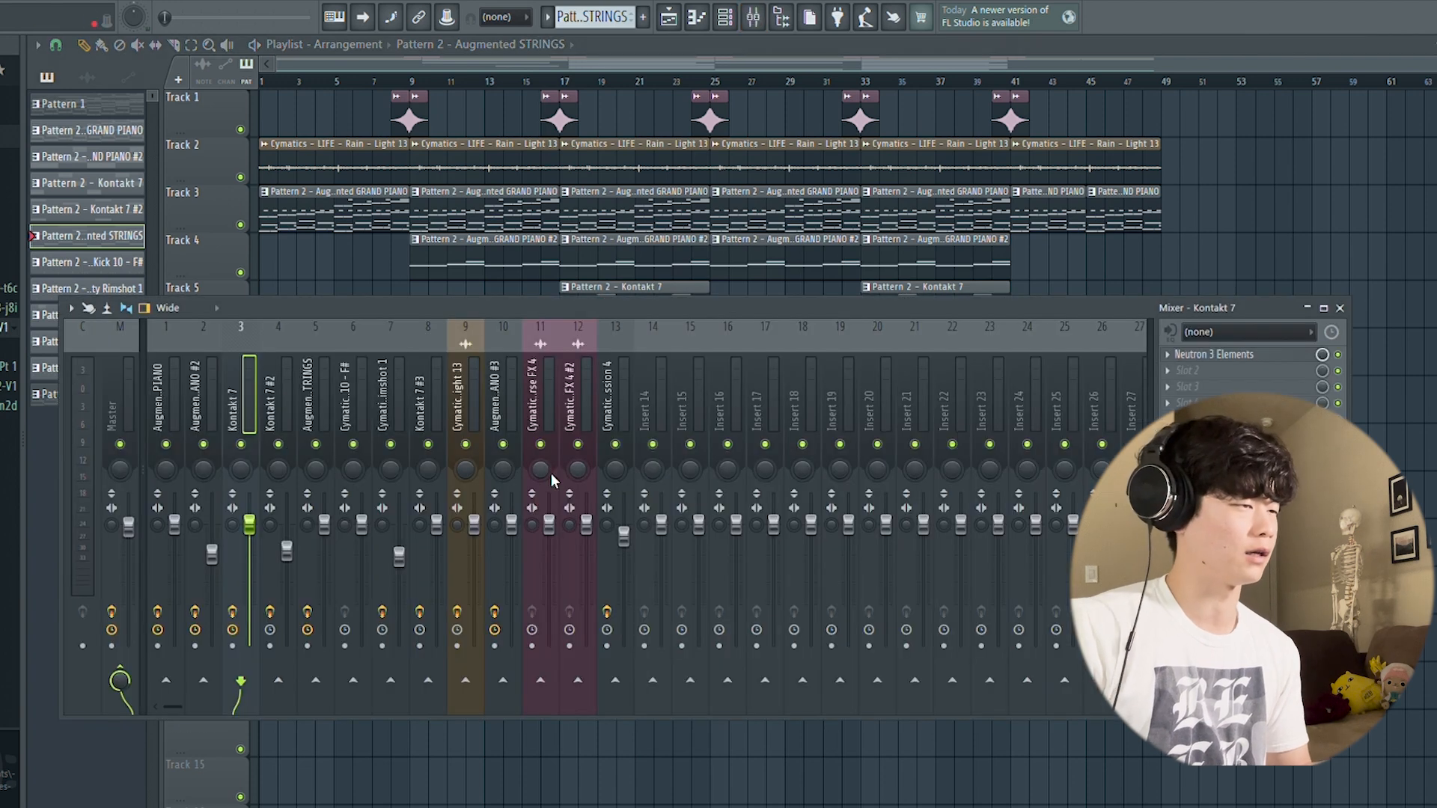
pyautogui.click(345, 408)
pyautogui.click(396, 408)
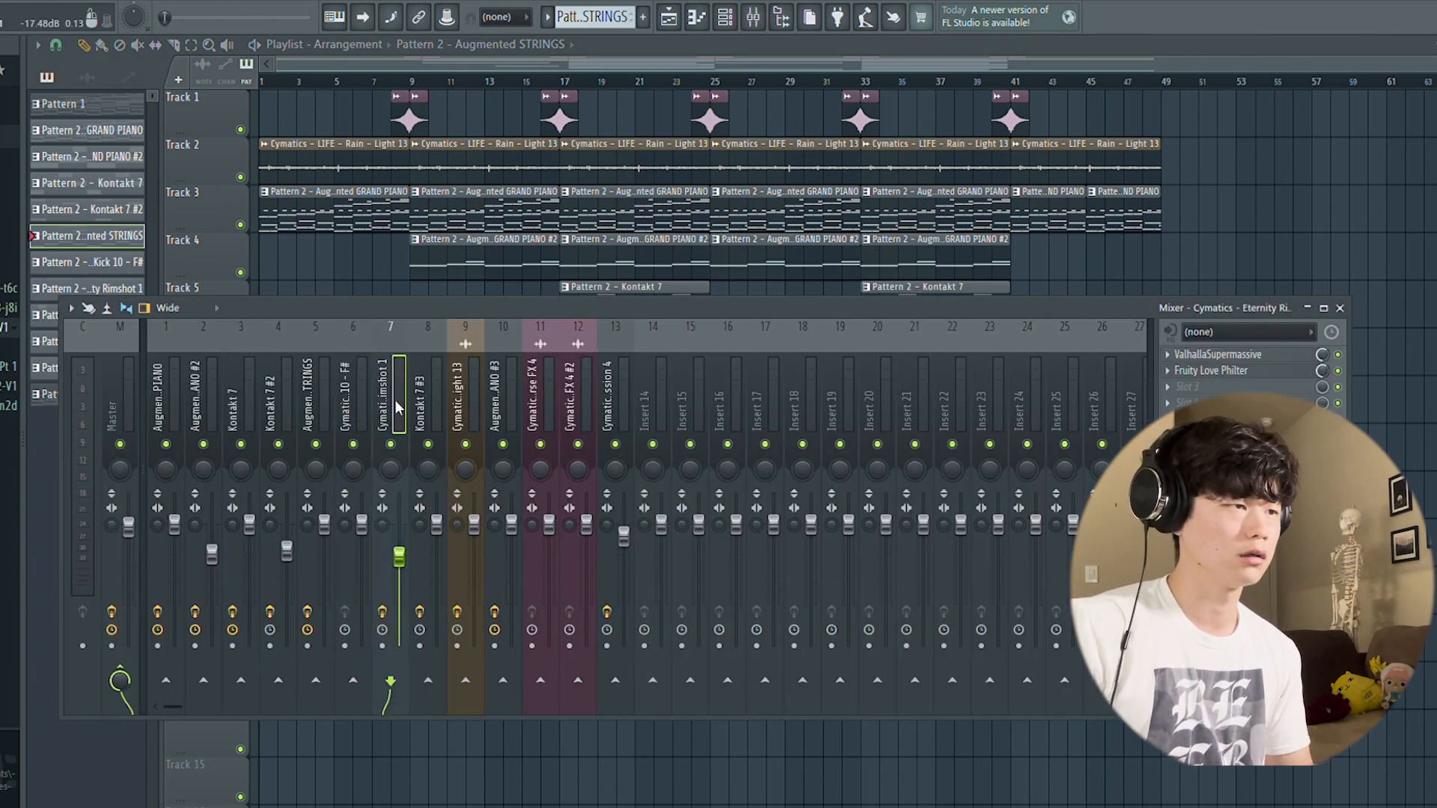
pyautogui.click(433, 405)
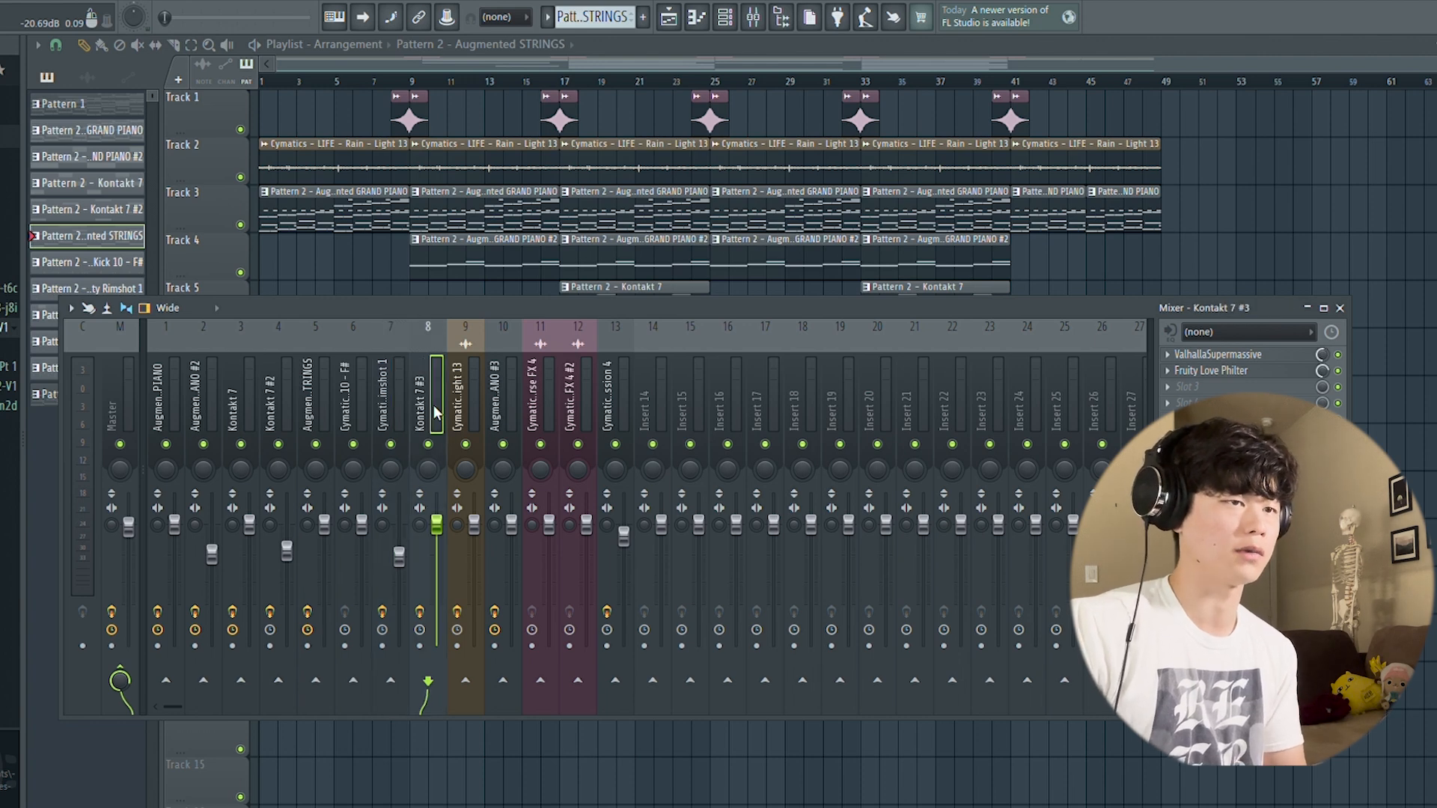
pyautogui.click(1339, 308)
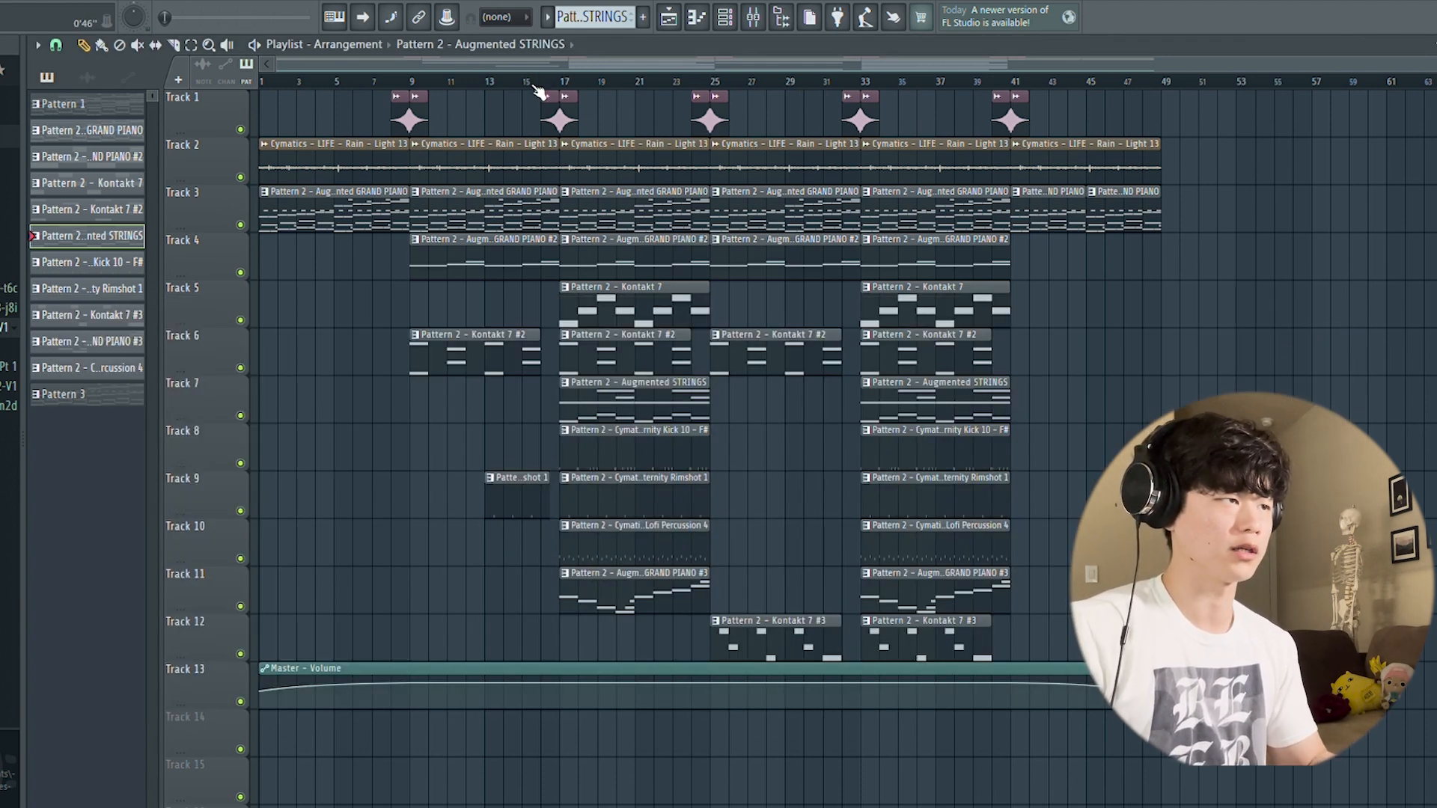
pyautogui.press('space')
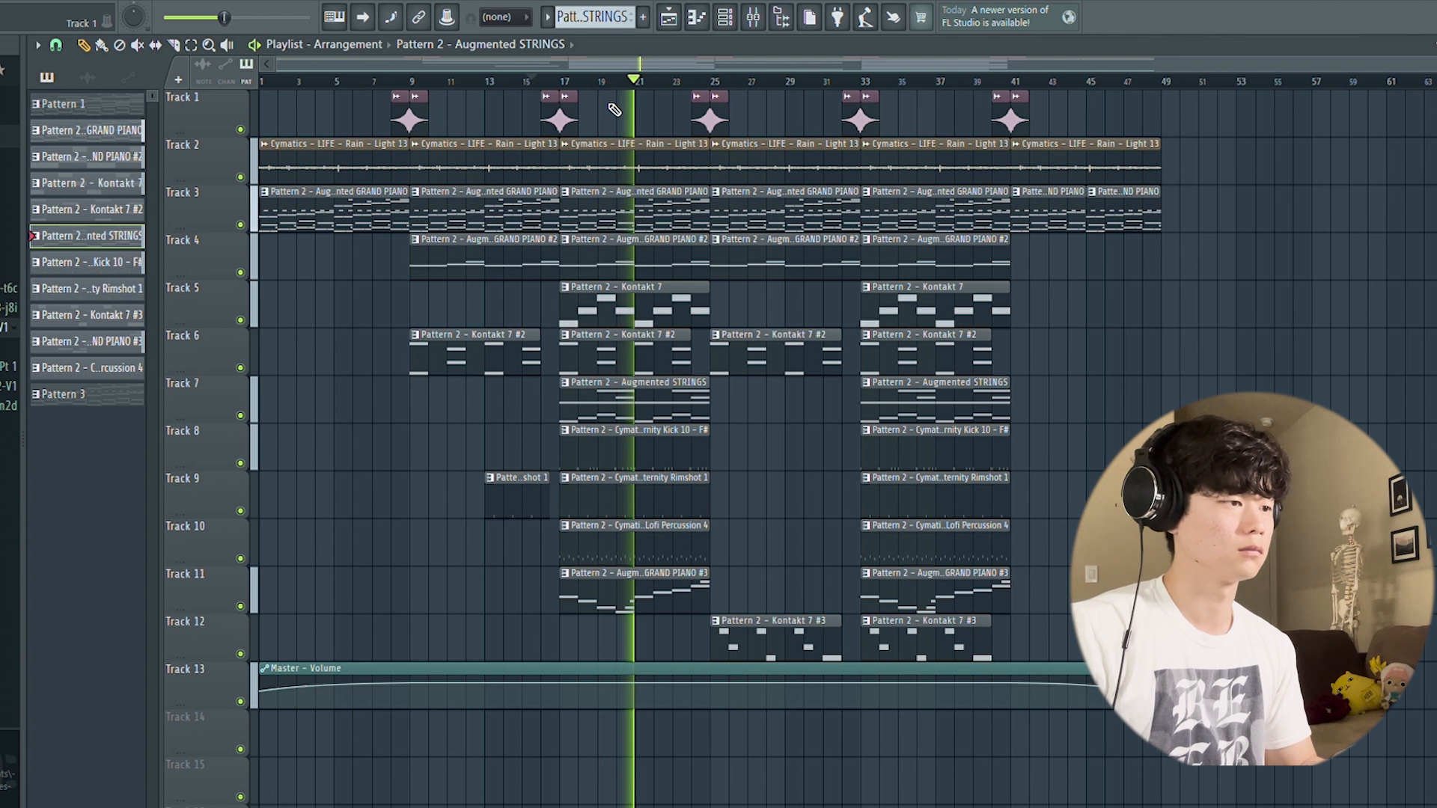
pyautogui.press('space')
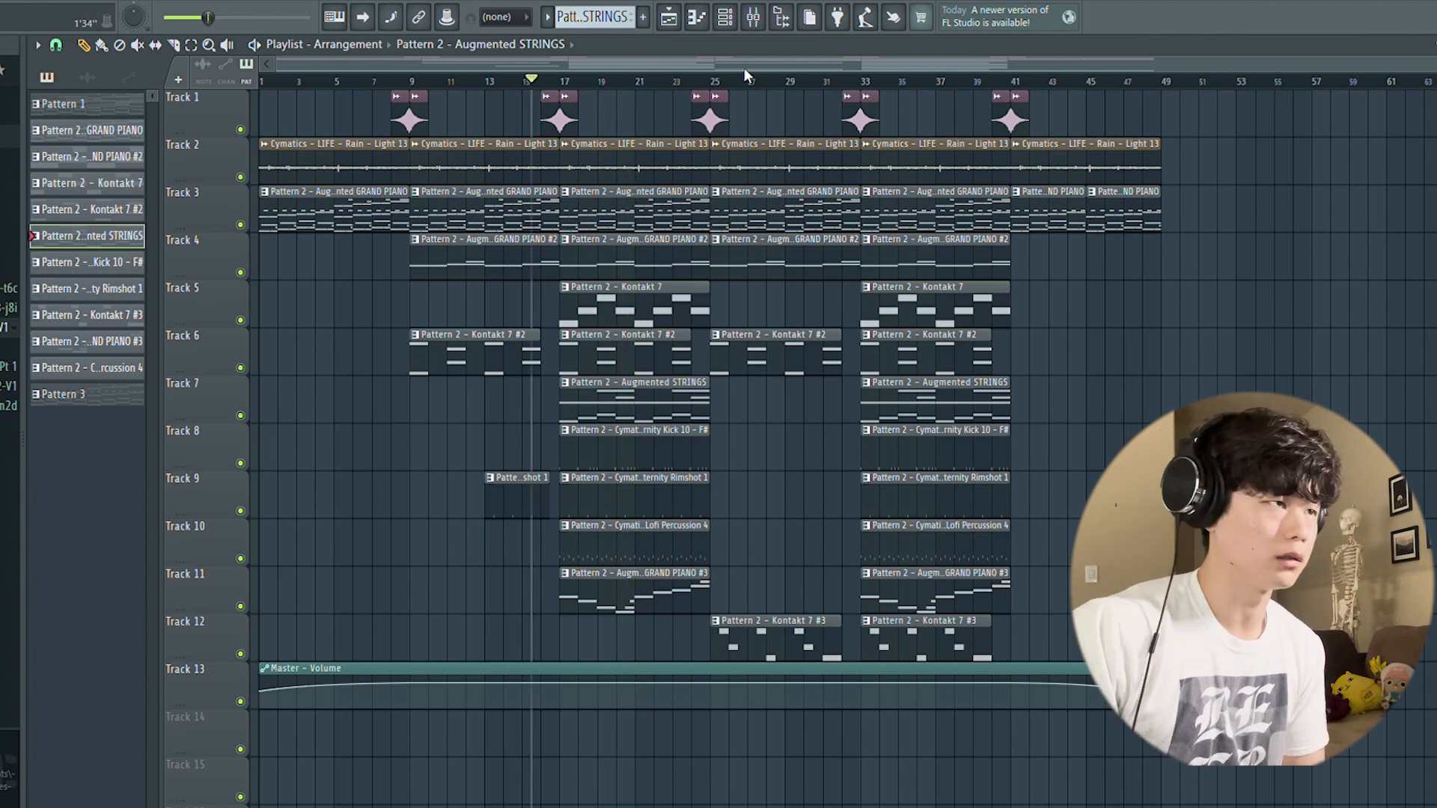
# Step: Open the Kontakt 7 #3 instrument of the Track 12 pattern to view its EXHALE Angel Dust engine and main settings, and return to the playlist
pyautogui.click(788, 646)
pyautogui.click(728, 24)
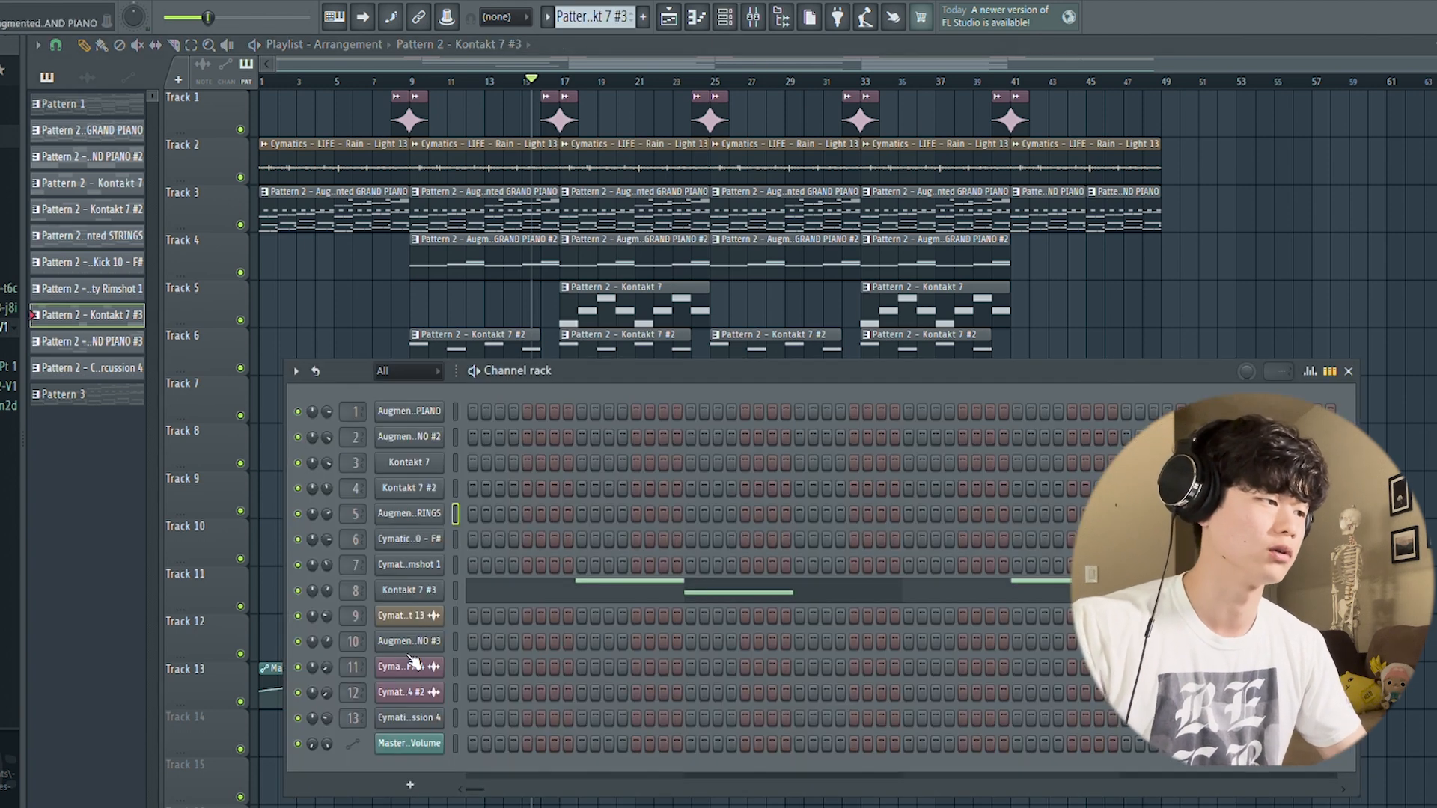
pyautogui.click(416, 592)
pyautogui.click(923, 145)
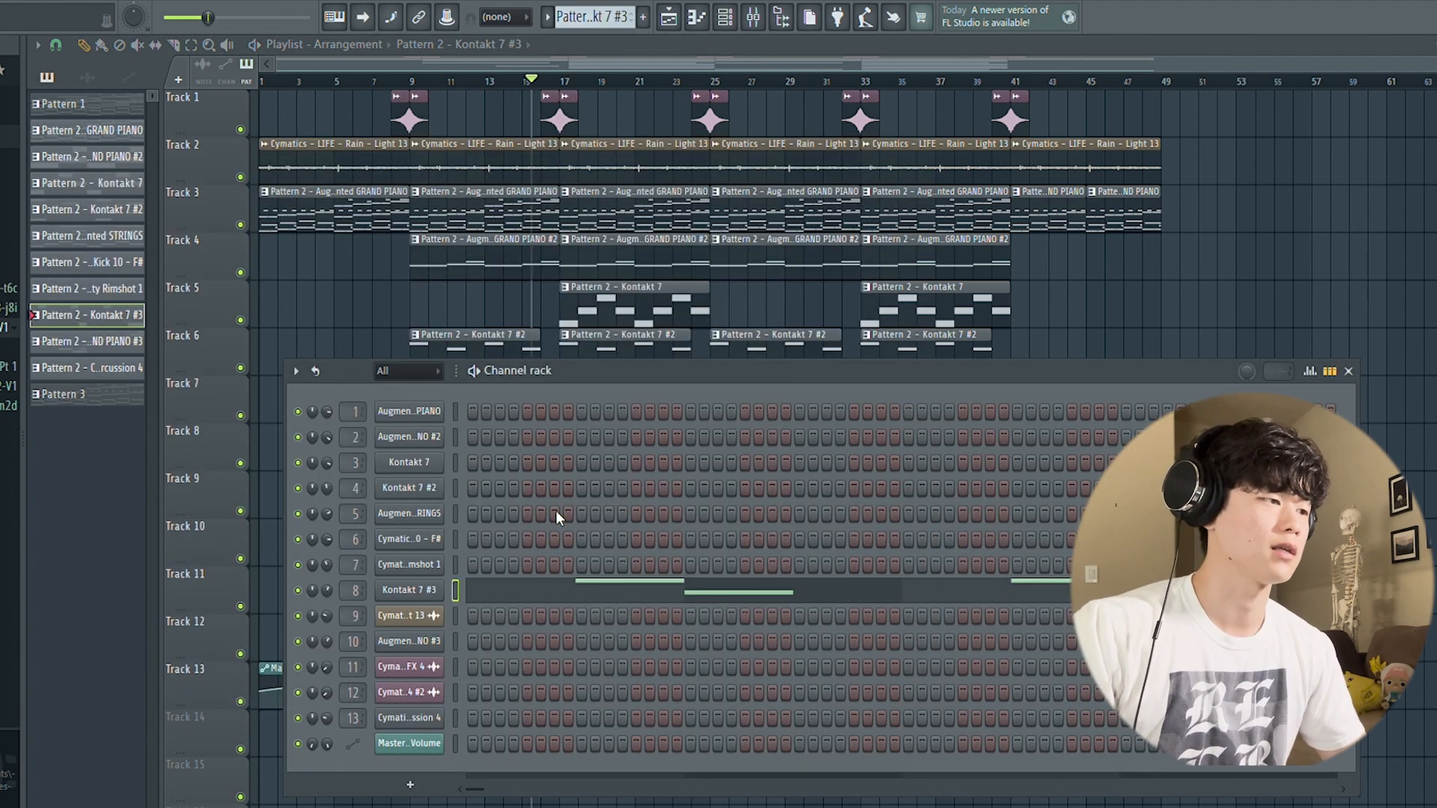
pyautogui.click(434, 593)
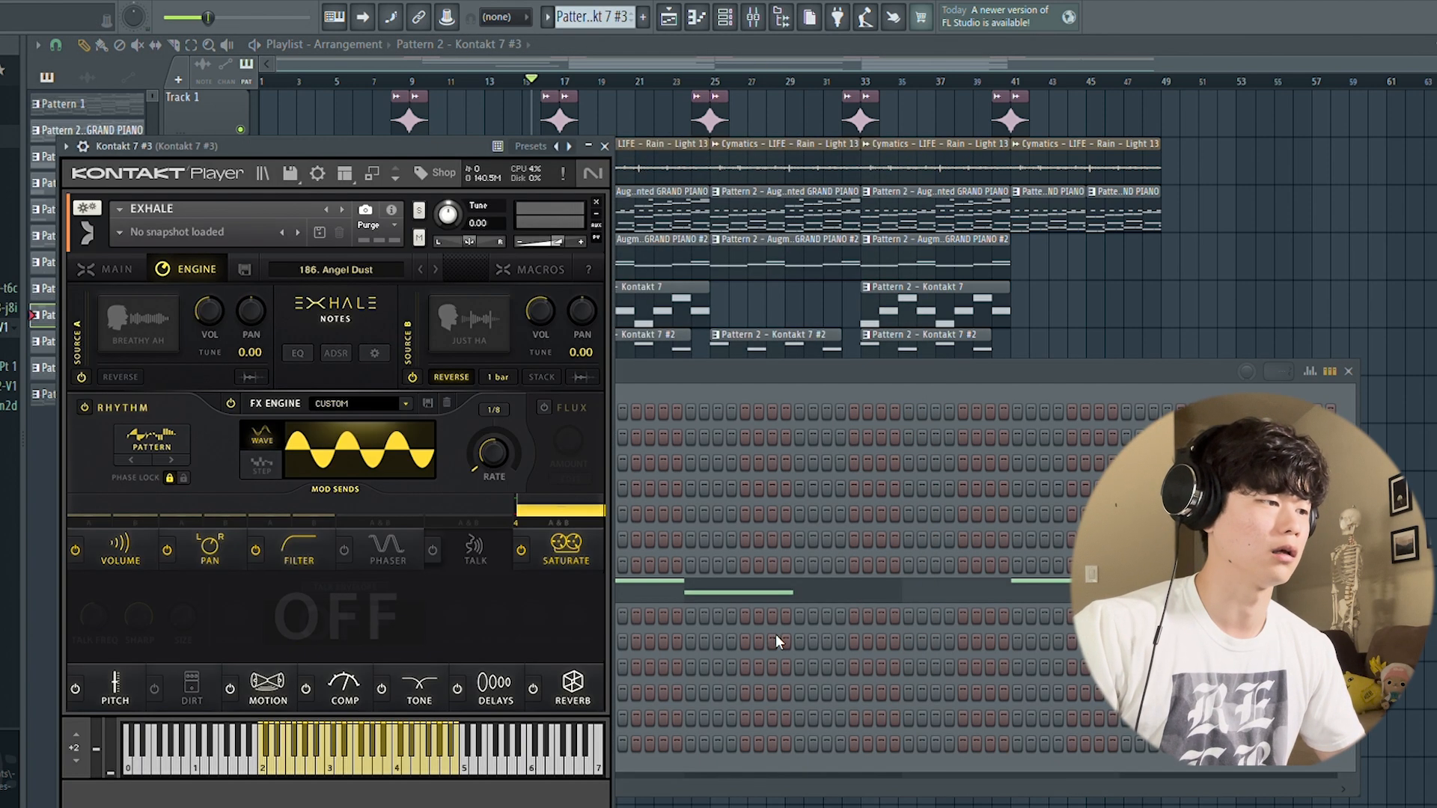
pyautogui.click(123, 271)
pyautogui.click(603, 147)
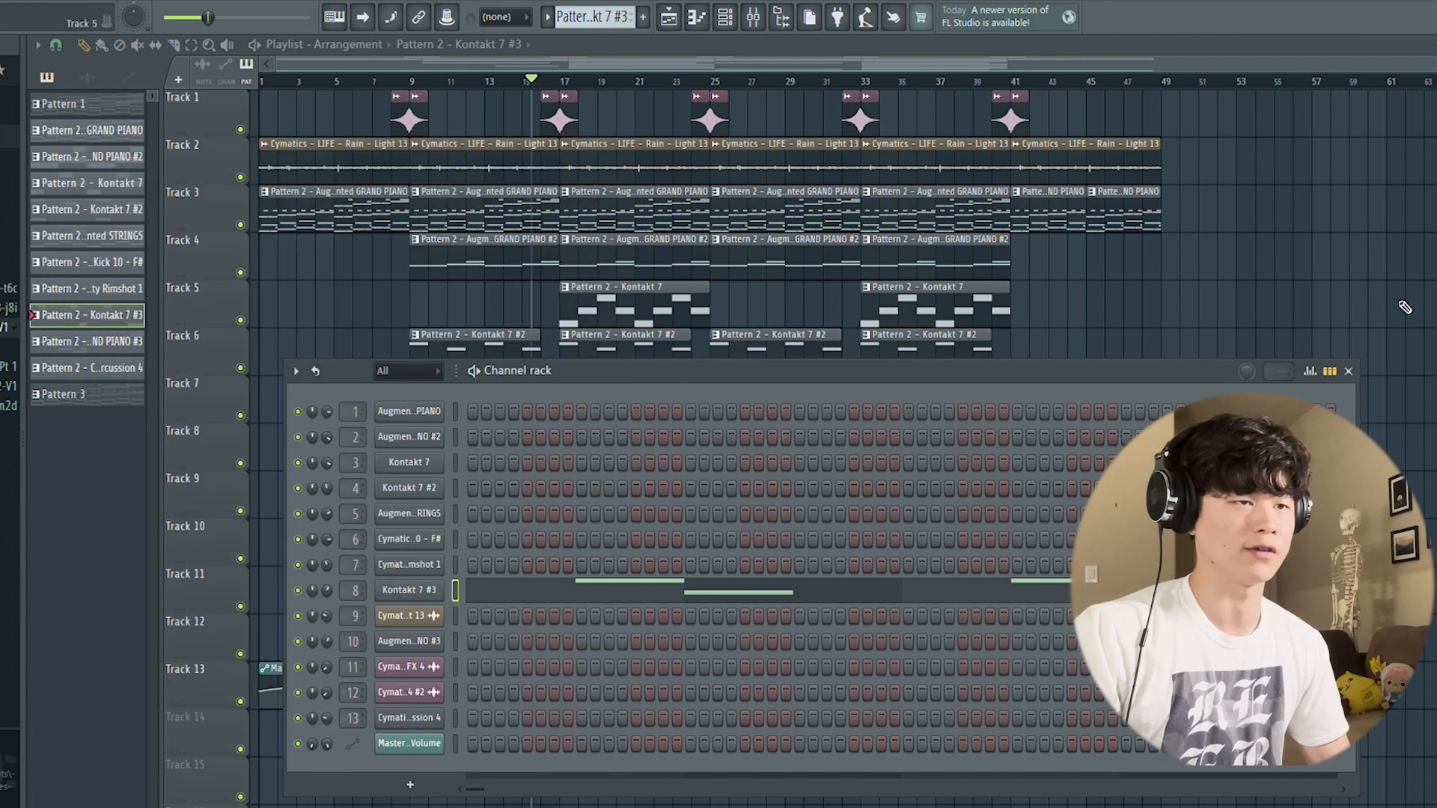
pyautogui.click(1348, 371)
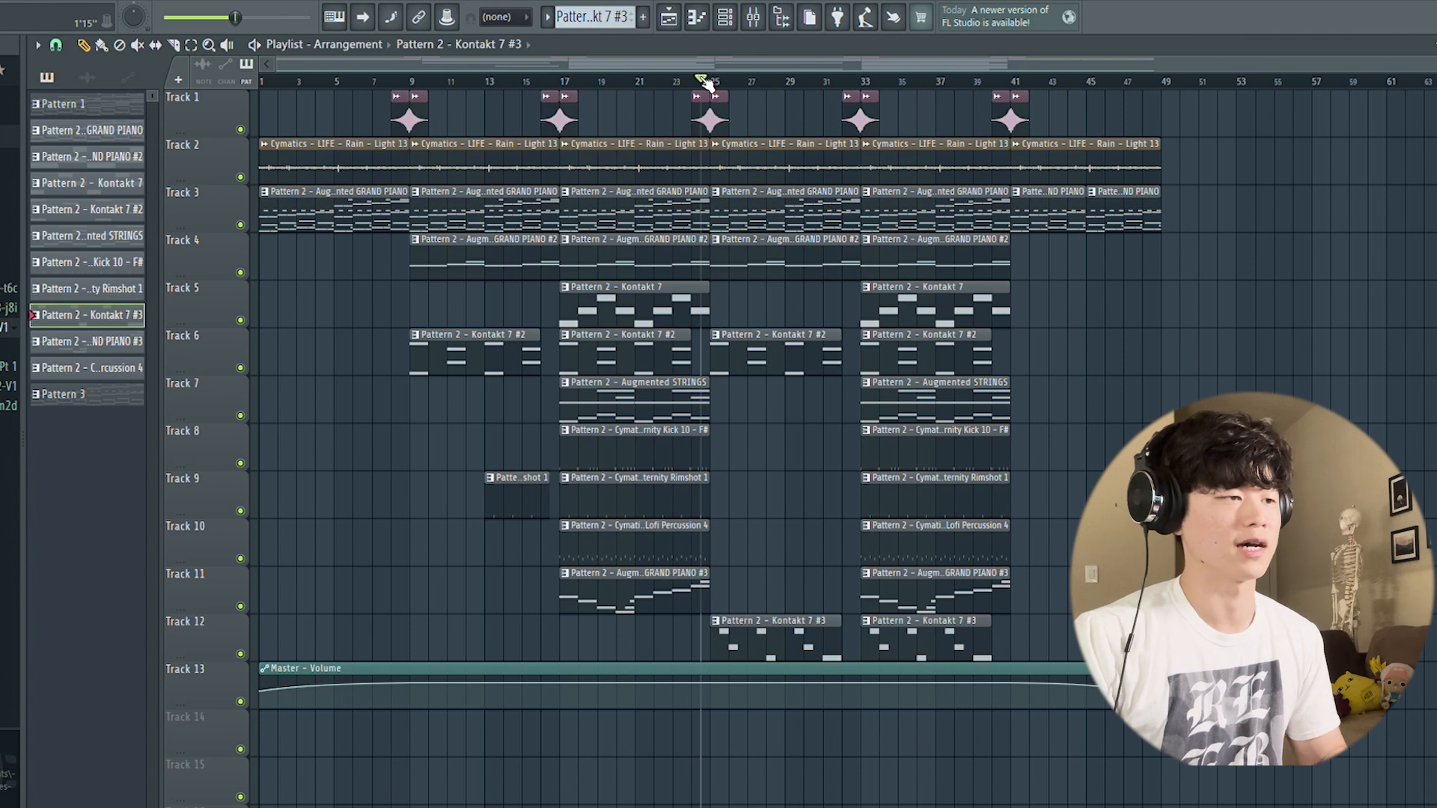
# Step: Play the arrangement from about bar 24, examine the Kontakt 7 #3 notes in the piano roll, and return to the playlist
pyautogui.press('space')
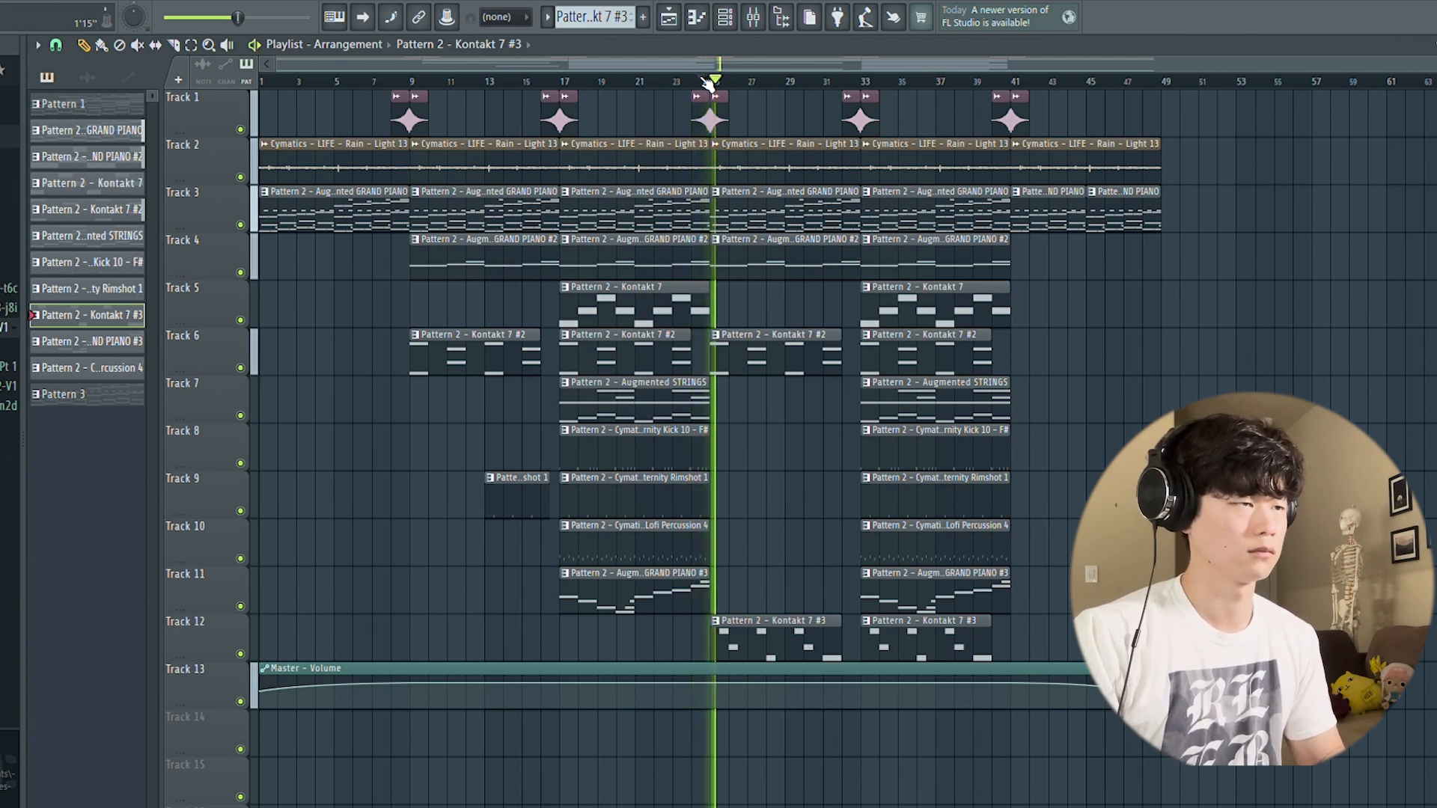
pyautogui.click(698, 17)
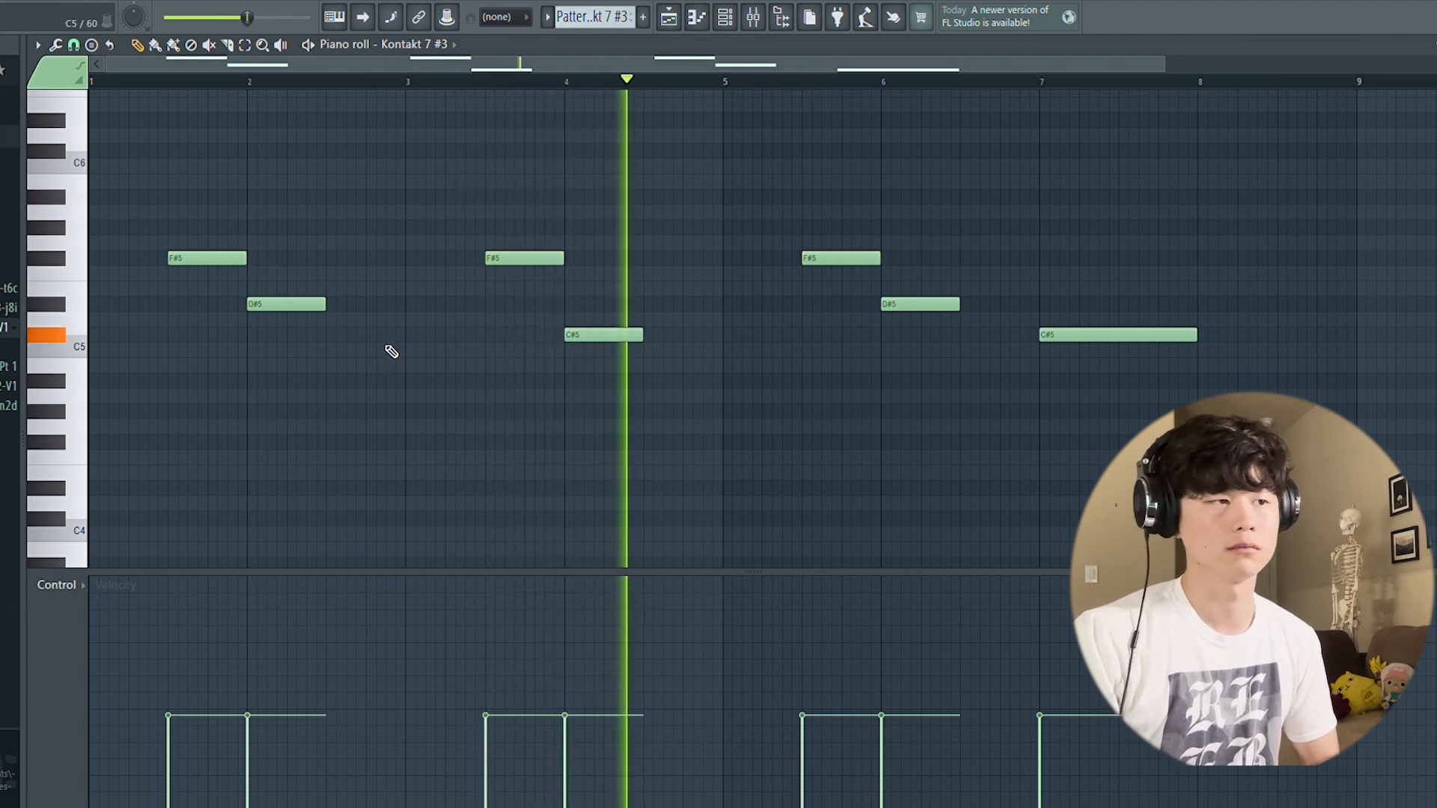
pyautogui.press('F5')
pyautogui.press('space')
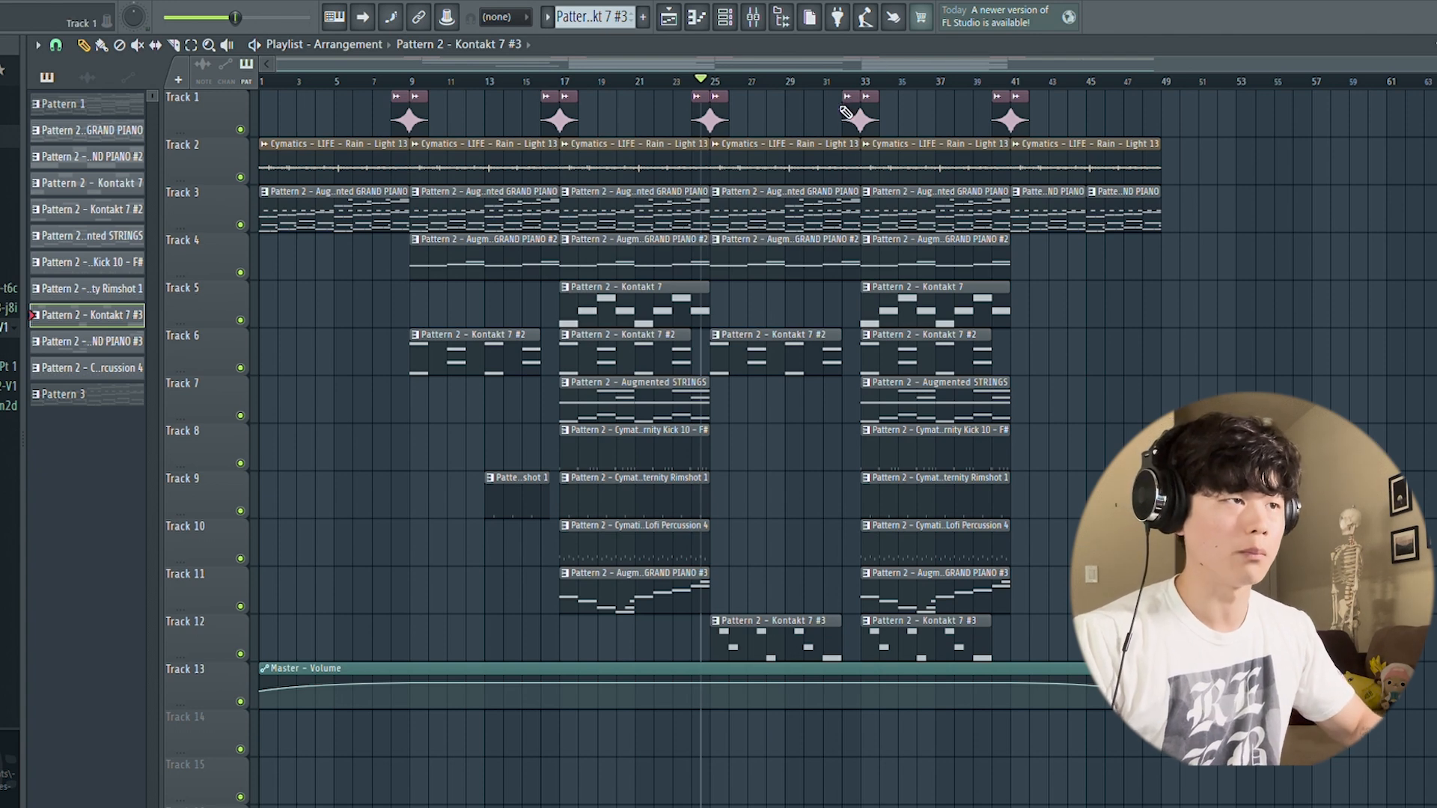